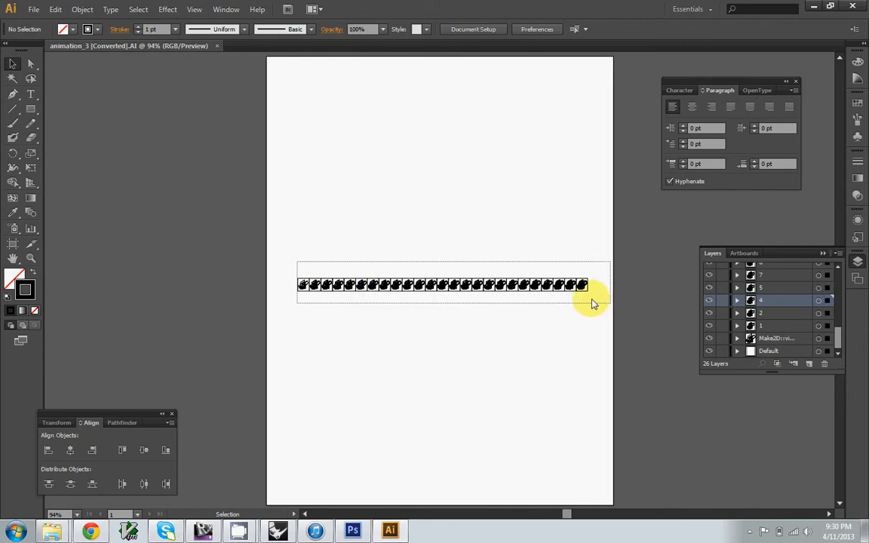
Step: Switch from Illustrator to Rhino and Grasshopper and examine the baked frame strip alongside the slider and division components driving it
key(ctrl+minus)
key(ctrl+minus)
key(ctrl+minus)
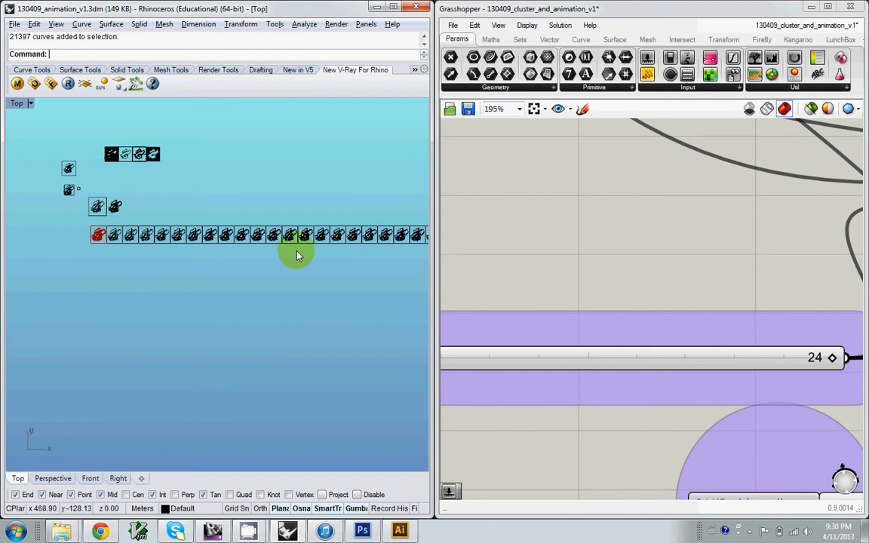
scroll(18, 243, up, 10)
right_drag(23, 246, 117, 248)
right_drag(717, 200, 671, 310)
scroll(669, 281, down, 3)
scroll(670, 310, down, 3)
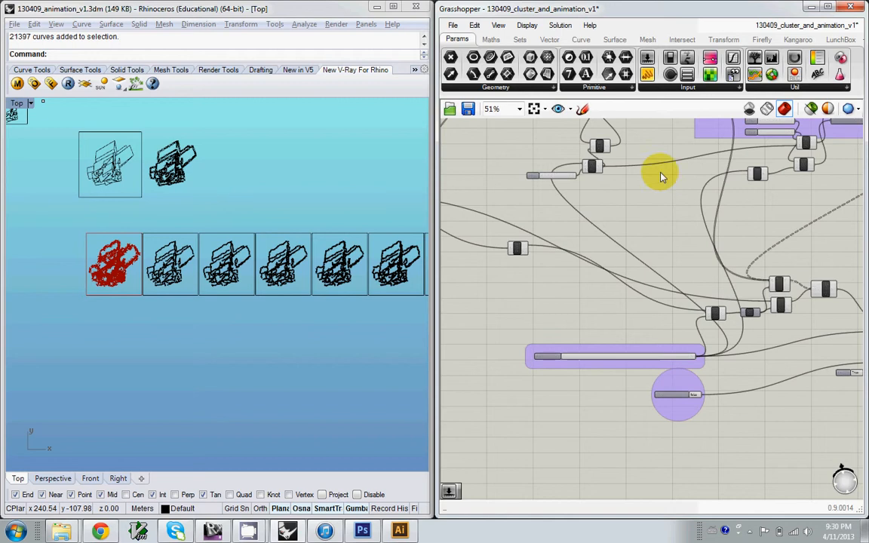
scroll(547, 222, up, 4)
scroll(259, 211, up, 1)
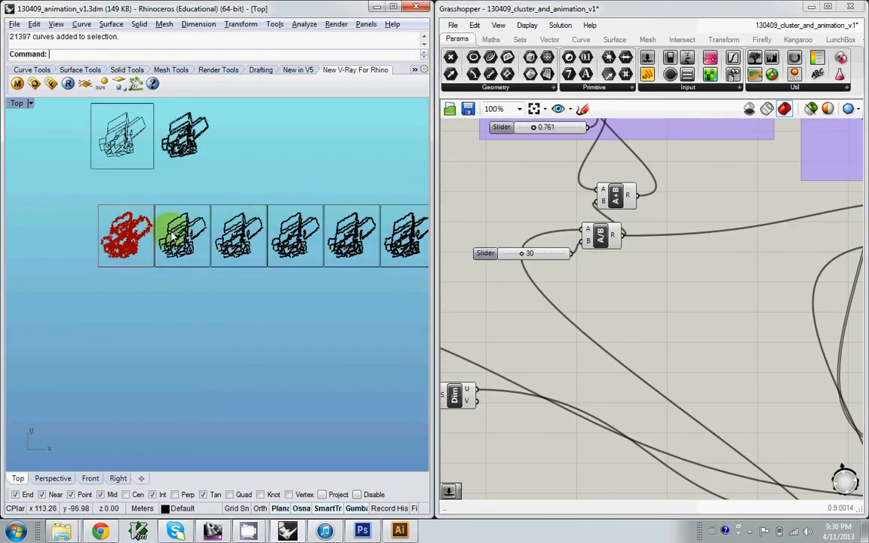
scroll(172, 236, up, 2)
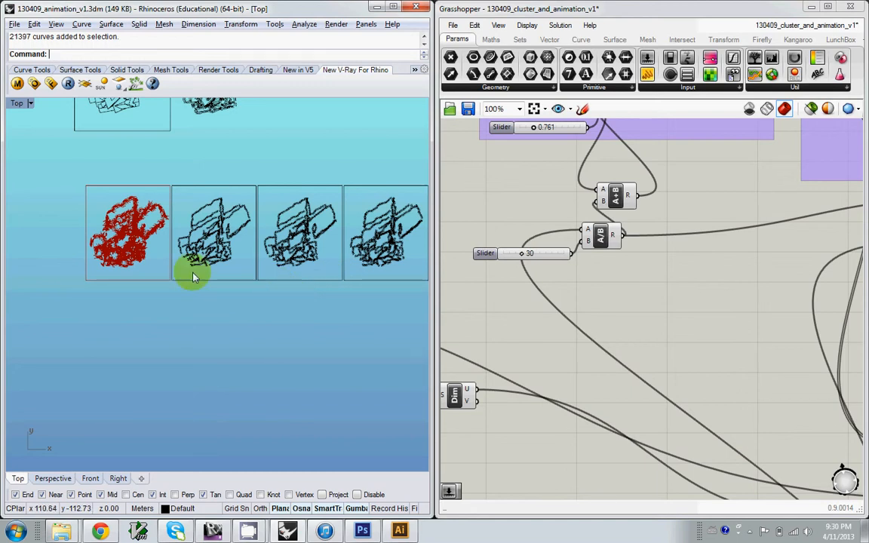
right_drag(115, 234, 162, 230)
scroll(166, 216, up, 4)
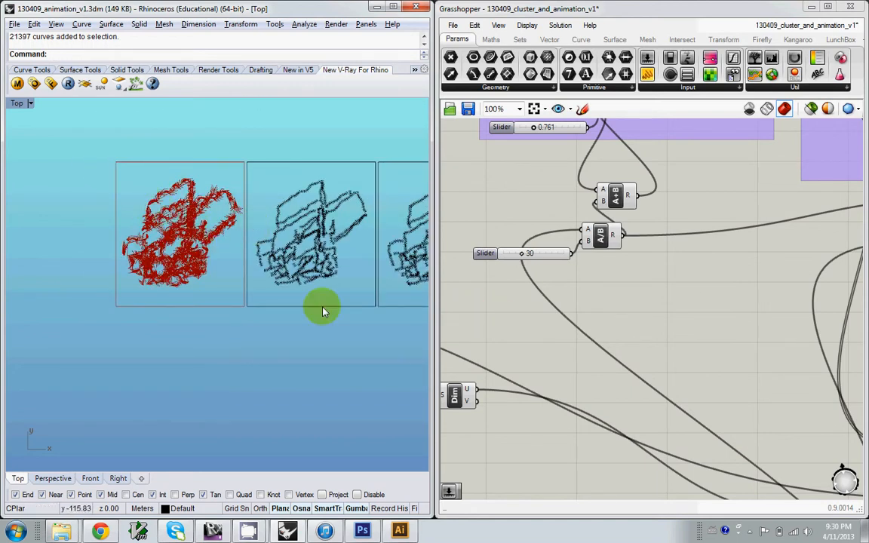
right_drag(261, 295, 282, 227)
drag(224, 247, 148, 165)
key(ctrl+z)
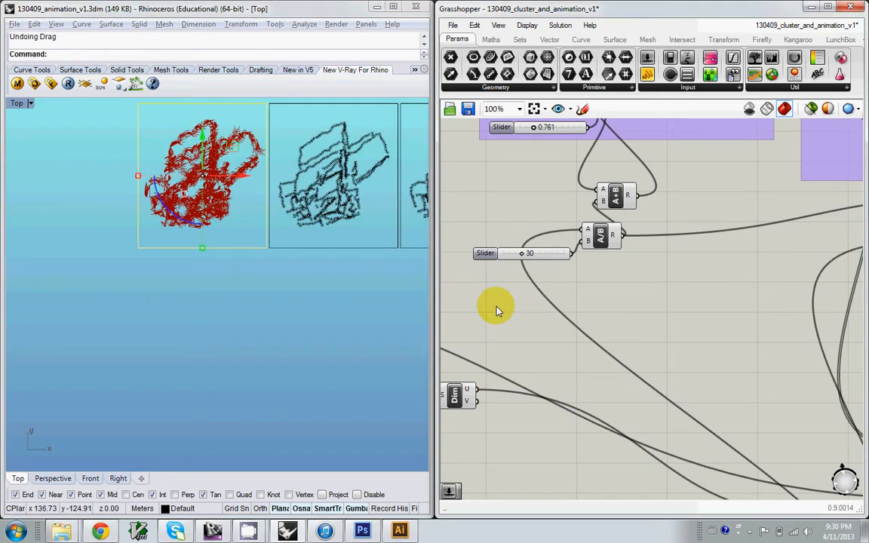
Step: Set the Frame Number slider in the Grasshopper definition to 1
scroll(563, 271, down, 3)
scroll(591, 302, up, 2)
scroll(591, 297, up, 1)
right_drag(584, 297, 558, 260)
right_drag(659, 344, 559, 269)
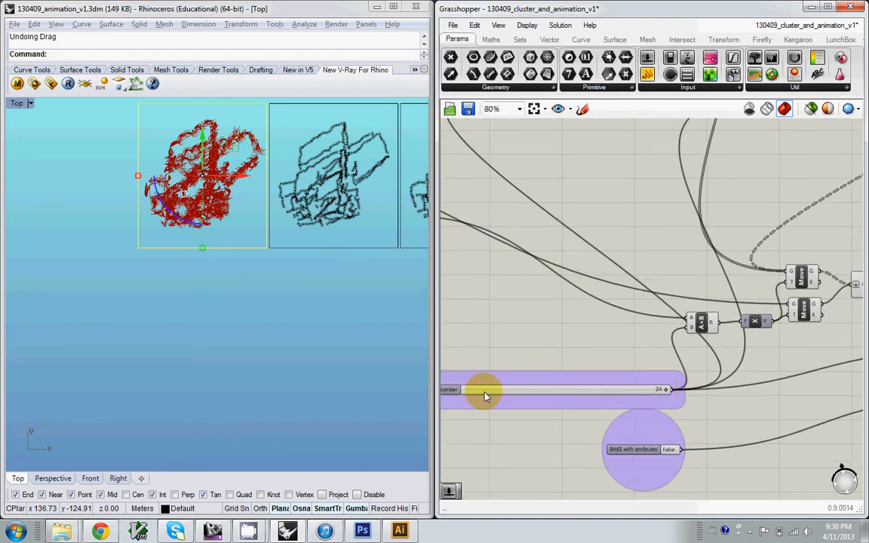
drag(469, 393, 464, 390)
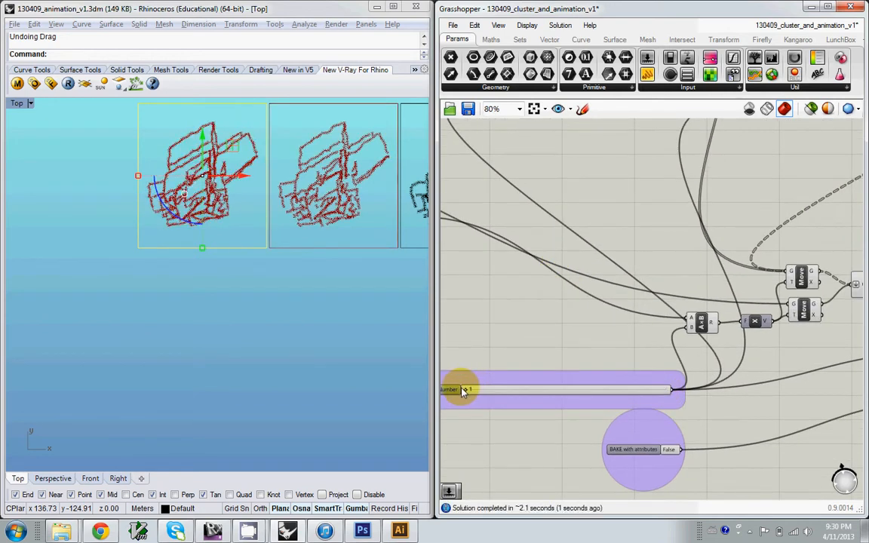
Step: Delete the row of previously baked animation frames from the Rhino Top view
scroll(261, 320, down, 4)
scroll(264, 319, down, 3)
scroll(146, 310, down, 2)
scroll(343, 286, down, 5)
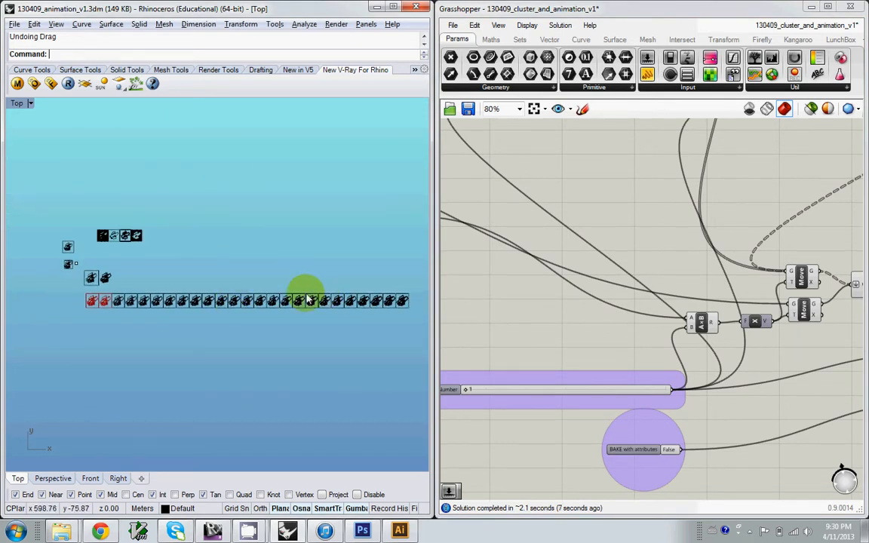
right_drag(413, 293, 385, 297)
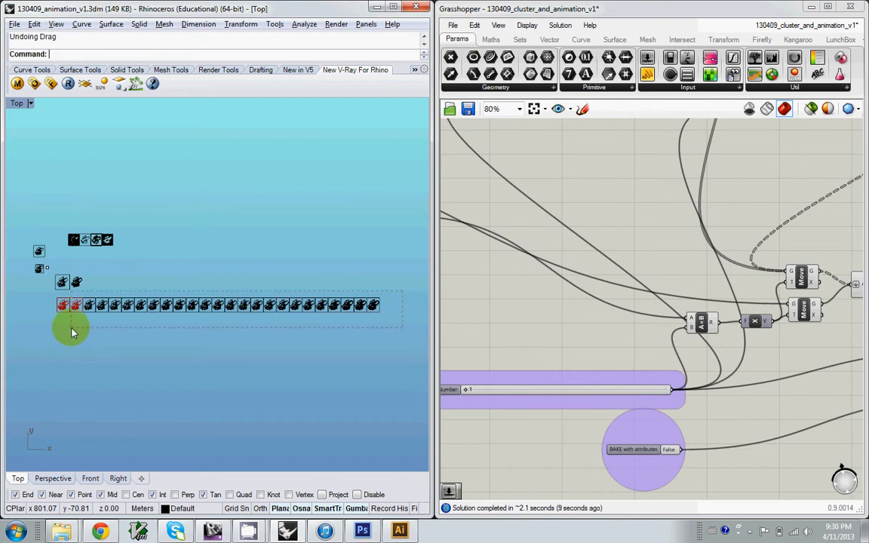
drag(403, 291, 69, 328)
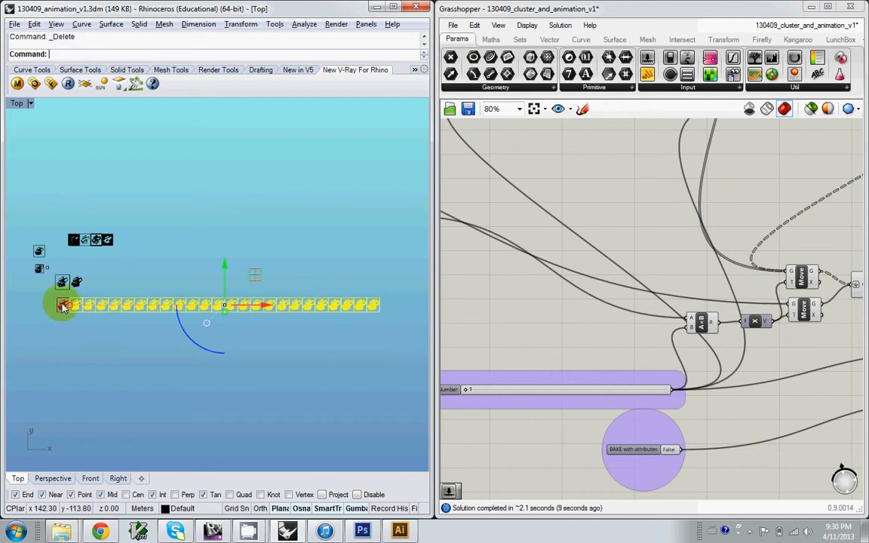
key(Delete)
scroll(63, 303, up, 17)
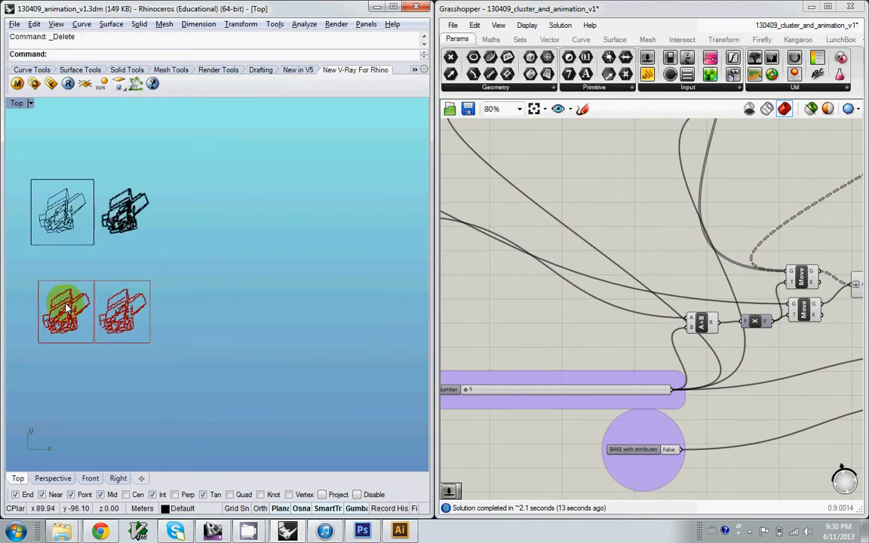
Step: Hide the remaining baked curves and border that overlap the first frame's preview
scroll(135, 169, up, 10)
scroll(131, 194, down, 9)
right_drag(145, 200, 224, 291)
drag(194, 247, 64, 353)
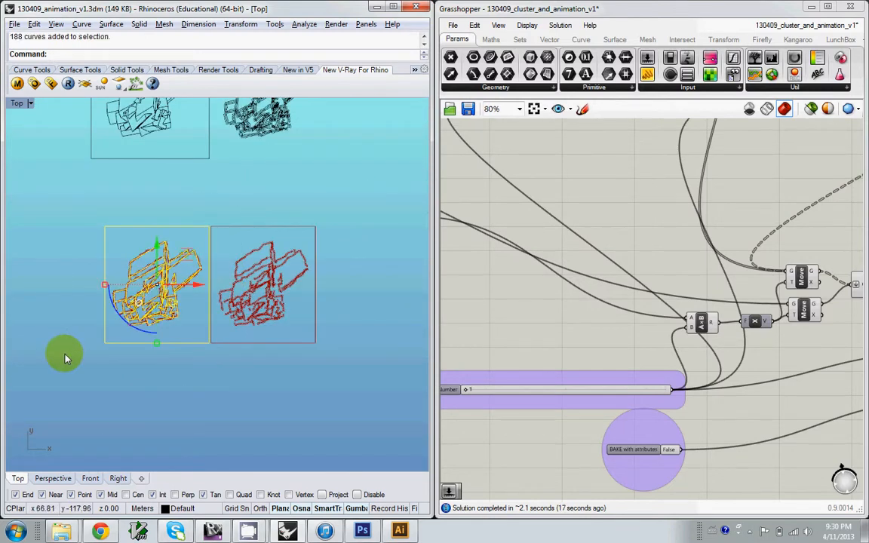
text(ide)
key(Return)
mouse_move(72, 194)
mouse_down()
mouse_move(266, 396)
mouse_move(255, 392)
mouse_up()
Step: Add an empty geometry parameter to the canvas for collecting the unmoved frame geometry
scroll(581, 290, down, 3)
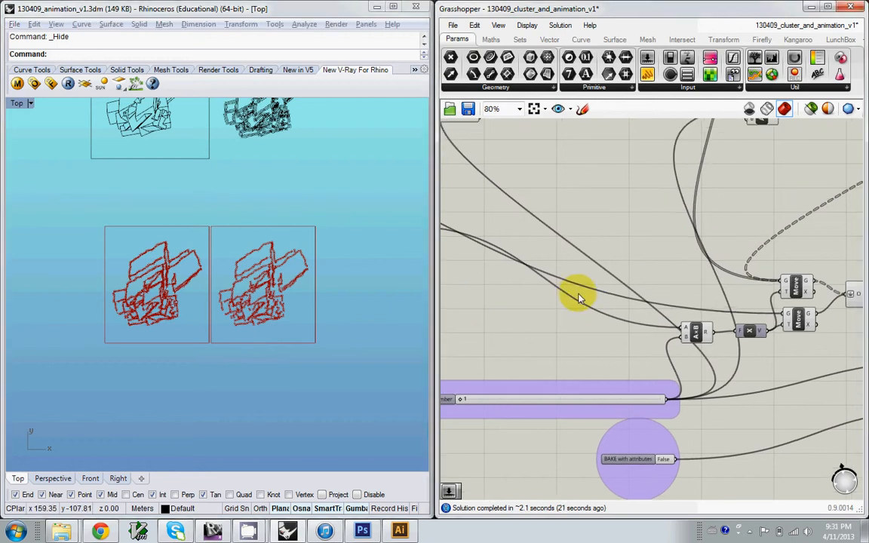
right_drag(583, 269, 513, 266)
click(773, 315)
right_drag(724, 333, 849, 364)
scroll(747, 334, down, 2)
scroll(744, 323, up, 1)
scroll(658, 394, down, 1)
right_drag(598, 364, 625, 364)
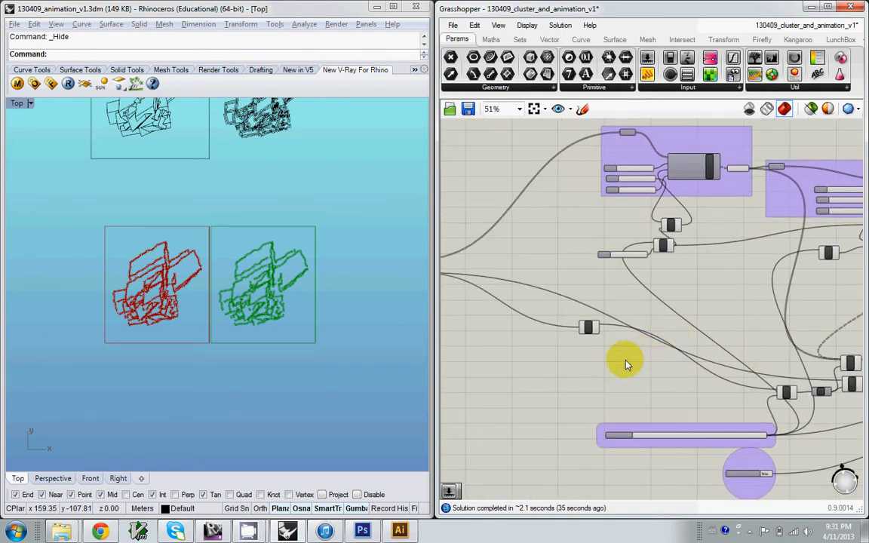
right_click(625, 364)
click(617, 333)
scroll(628, 289, up, 1)
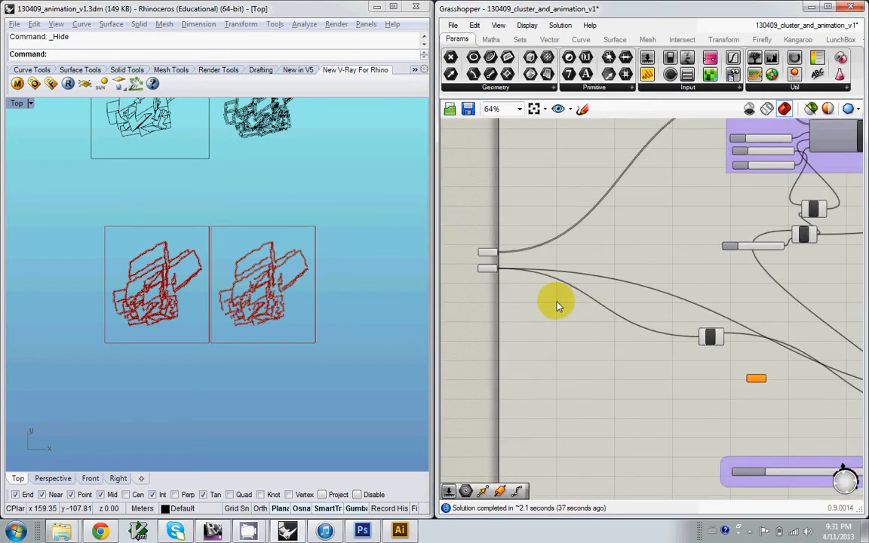
Step: Connect the frame border, the traced-line geometry and the FuzzMaker output geometry together into the new geometry parameter
scroll(556, 305, up, 1)
drag(483, 259, 654, 380)
scroll(549, 386, down, 1)
drag(558, 238, 560, 243)
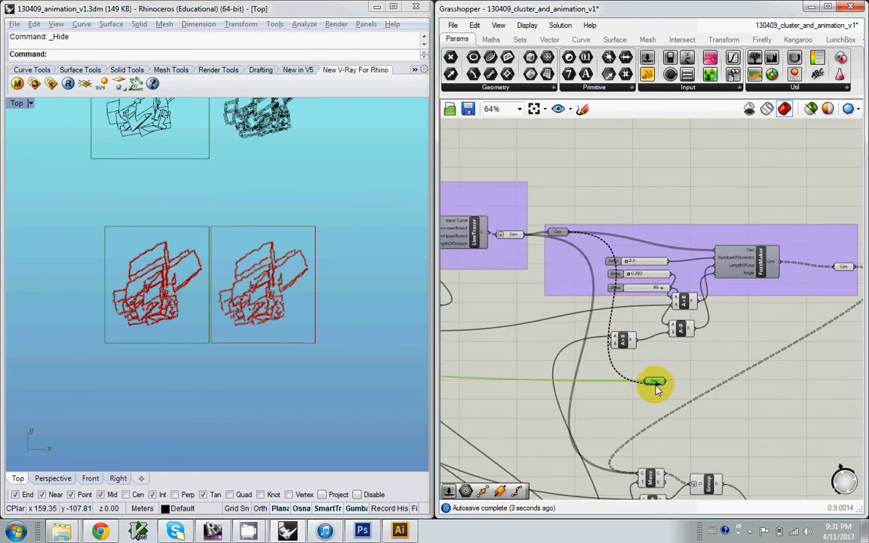
drag(640, 383, 555, 236)
click(558, 234)
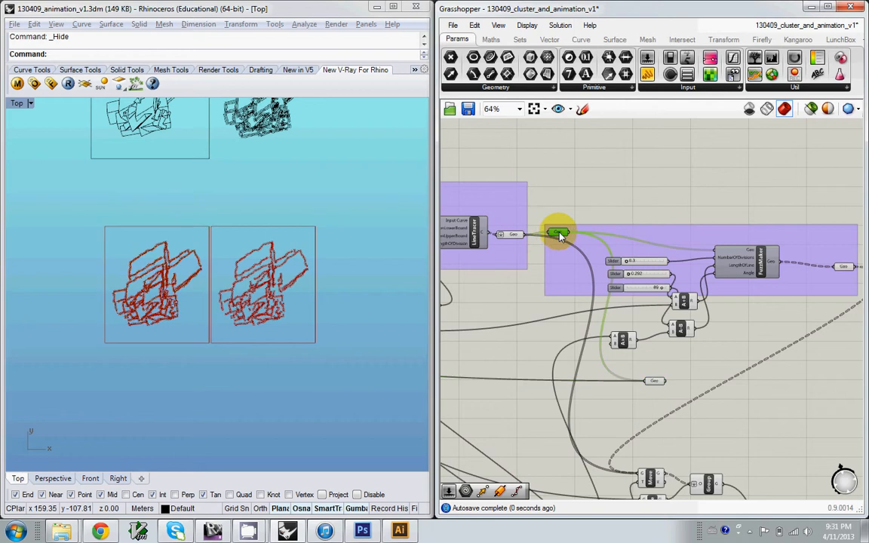
right_drag(813, 267, 748, 258)
drag(796, 262, 643, 440)
Step: Feed the new geometry parameter into the Group component in place of the two Move outputs
click(588, 374)
right_drag(639, 451, 663, 401)
click(692, 428)
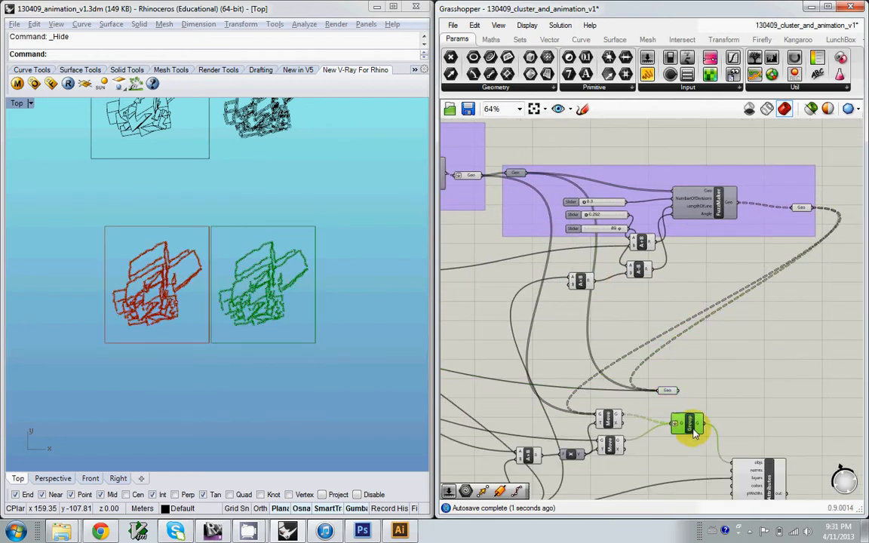
click(661, 392)
right_drag(689, 401, 681, 337)
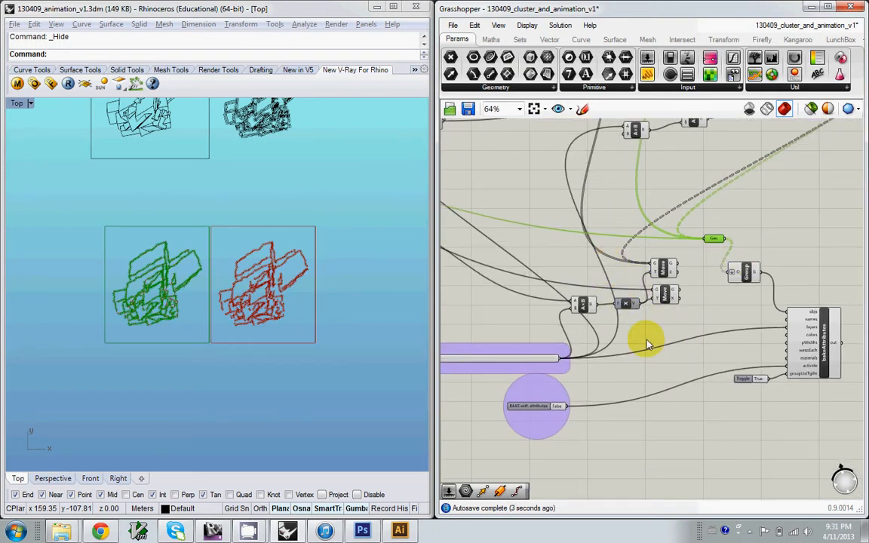
Step: Compare the original frame geometry with the moved copy and examine the Move components that offset it
right_drag(279, 347, 313, 350)
scroll(194, 310, up, 6)
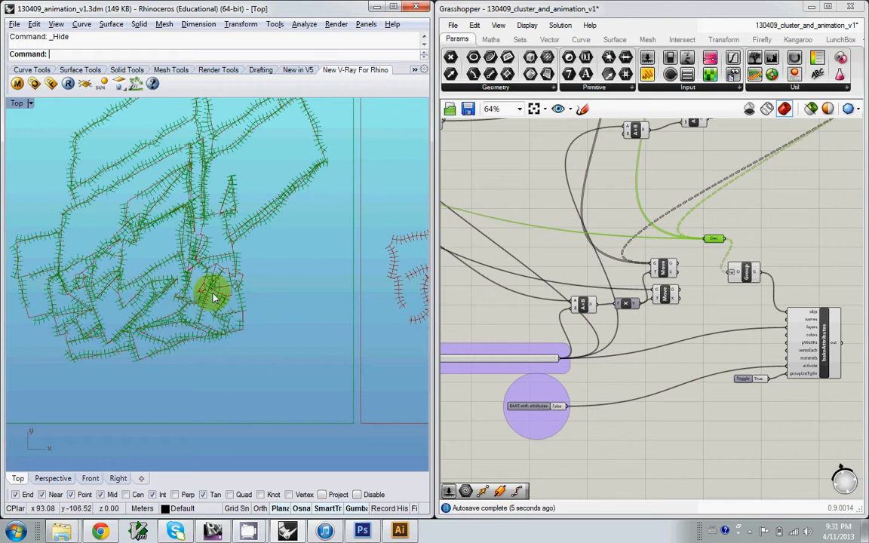
scroll(297, 320, down, 5)
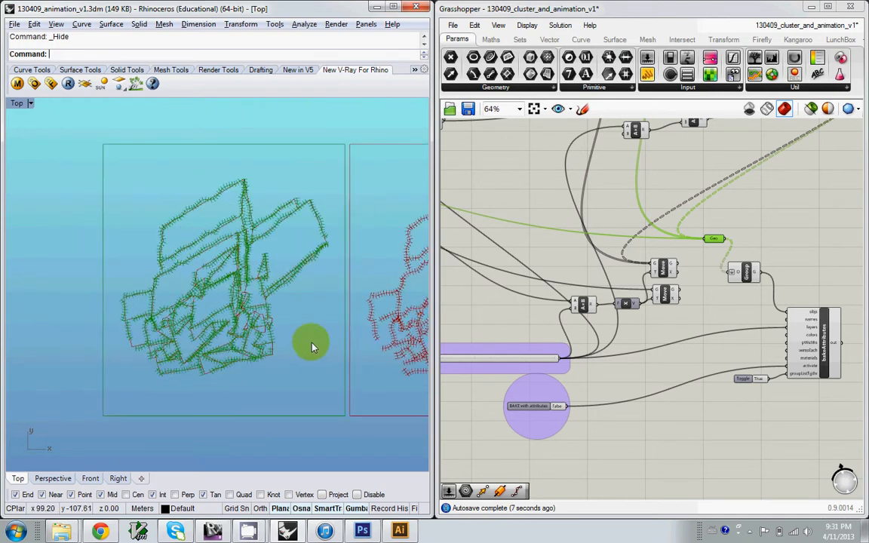
right_drag(701, 263, 671, 289)
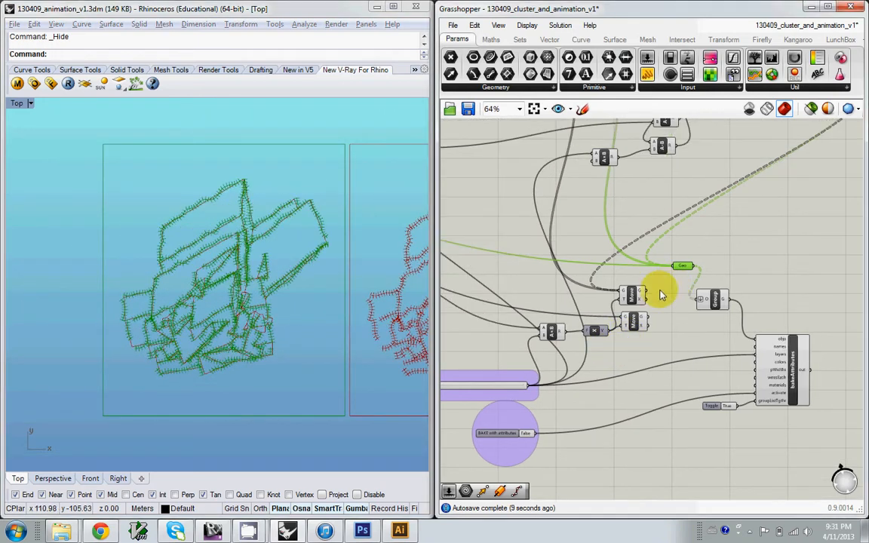
drag(658, 321, 629, 284)
right_drag(313, 355, 270, 351)
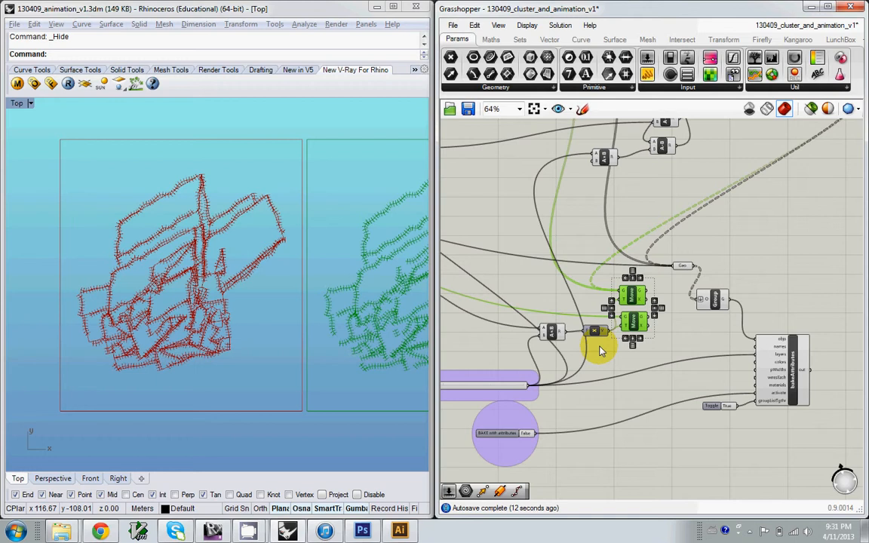
right_drag(535, 347, 676, 358)
right_drag(326, 364, 199, 372)
scroll(199, 372, down, 2)
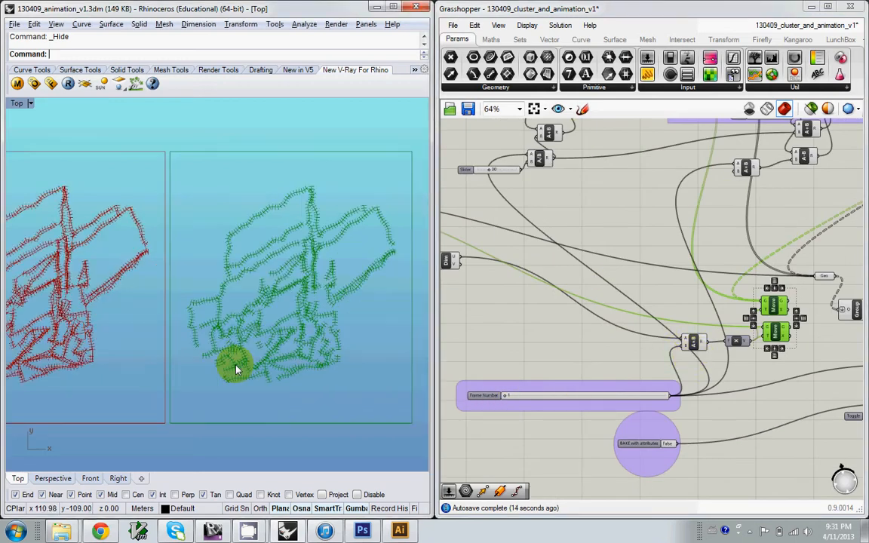
right_drag(394, 372, 331, 368)
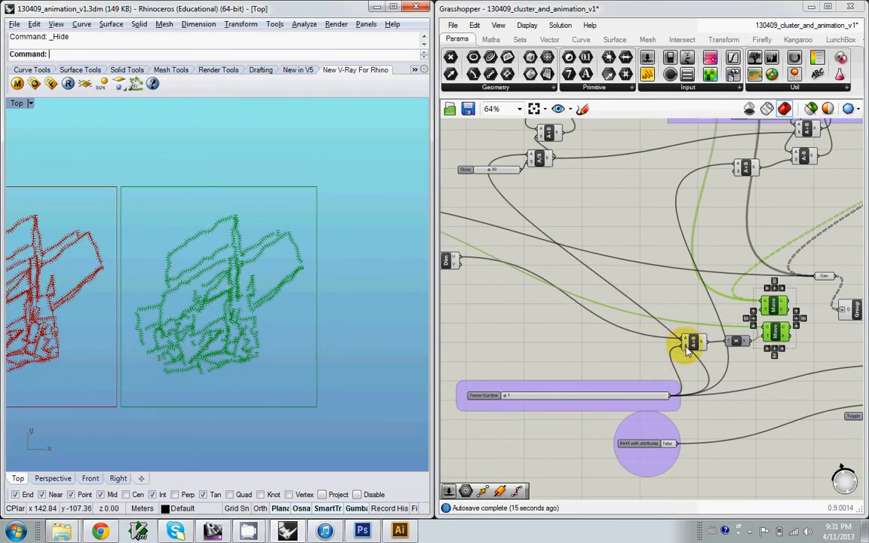
Step: Divide the frame's U dimension by 2 with a Division component and feed the result into the multiplication that sets the move distance
double_click(536, 341)
text(/2)
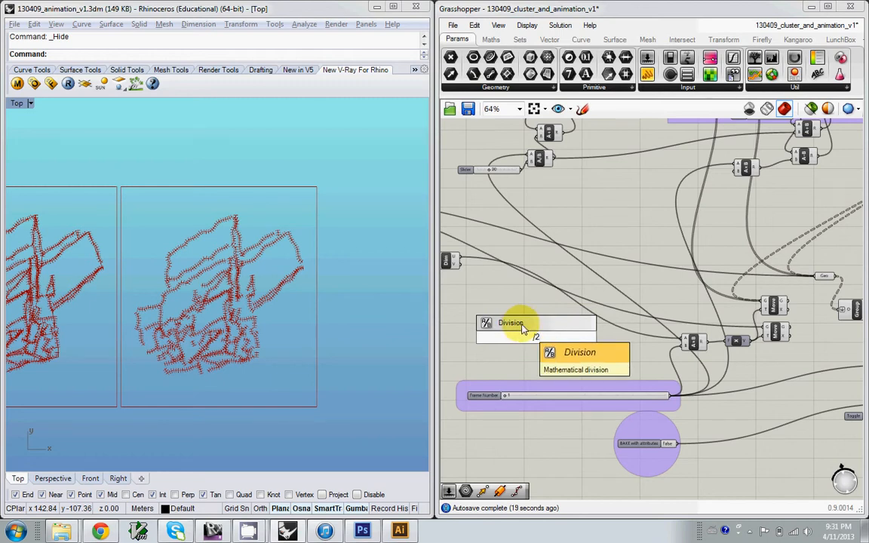
key(Return)
drag(463, 261, 527, 335)
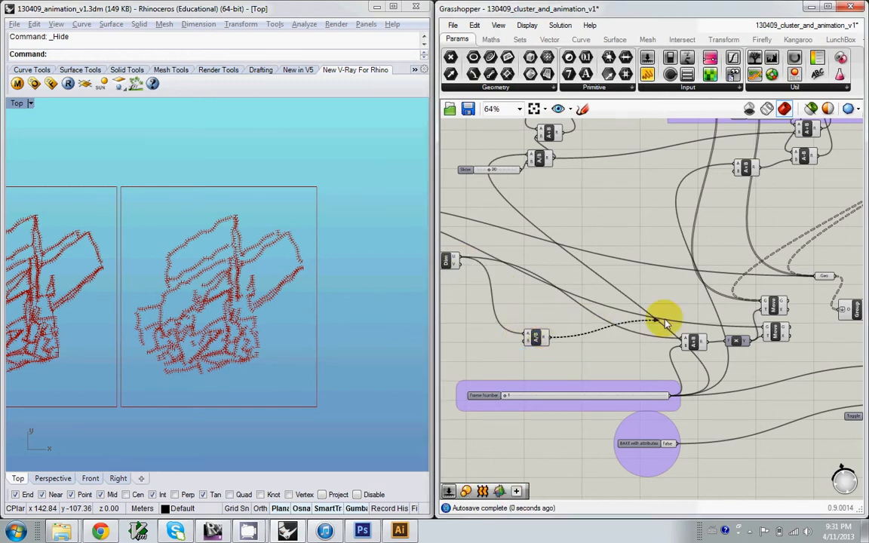
drag(665, 323, 687, 340)
Step: Set the Frame Number slider to 5 and connect both Move geometry outputs to the Group component
drag(505, 401, 531, 394)
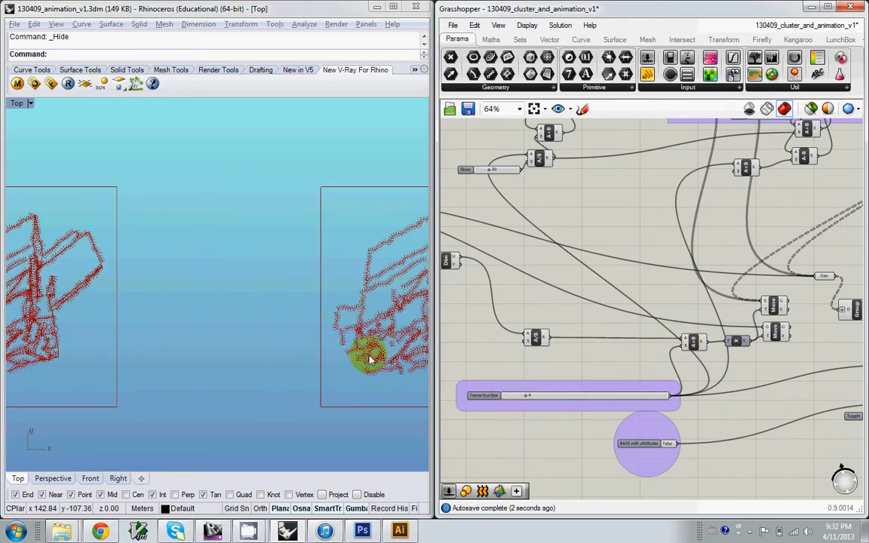
scroll(267, 327, down, 3)
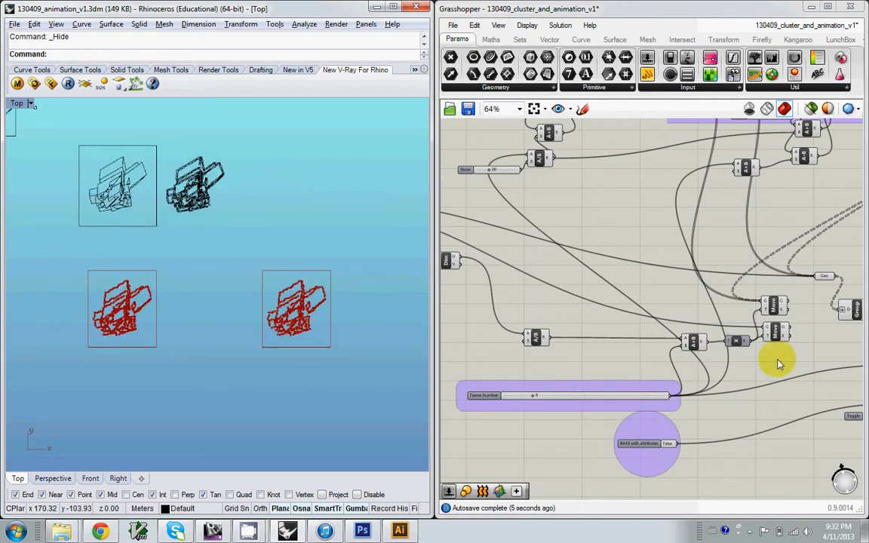
right_drag(791, 327, 727, 324)
shift+drag(724, 299, 725, 325)
Step: Bake frames with attributes while advancing the Frame Number slider from 5 to 9, and switch baking back off
double_click(601, 442)
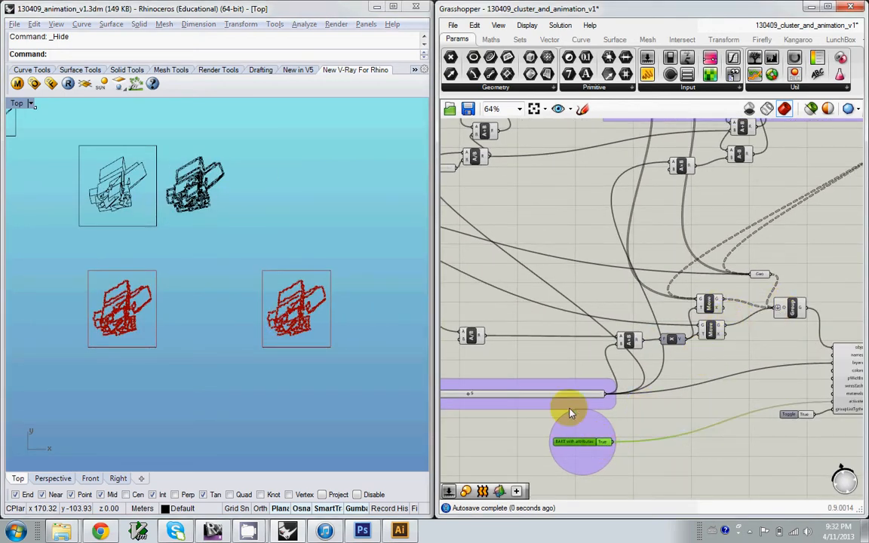
scroll(469, 397, up, 4)
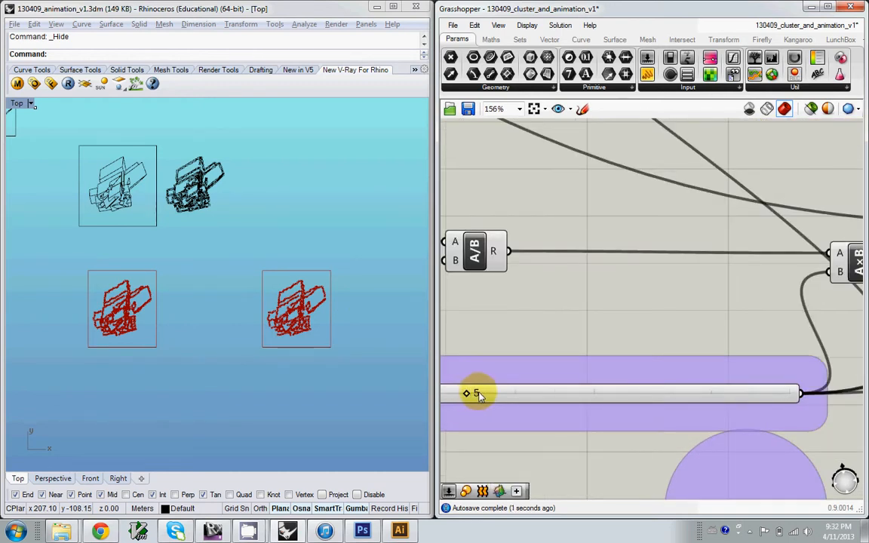
drag(485, 396, 492, 393)
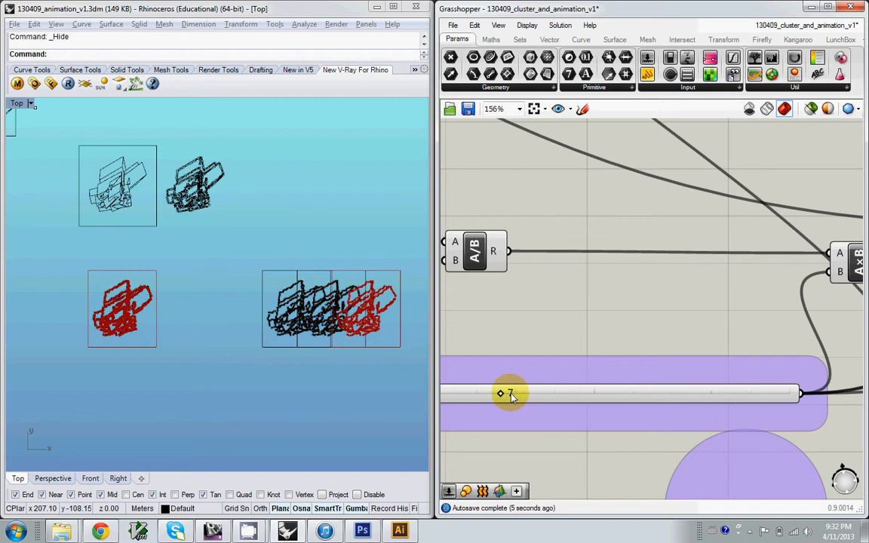
drag(520, 398, 535, 393)
right_drag(562, 399, 577, 276)
double_click(801, 390)
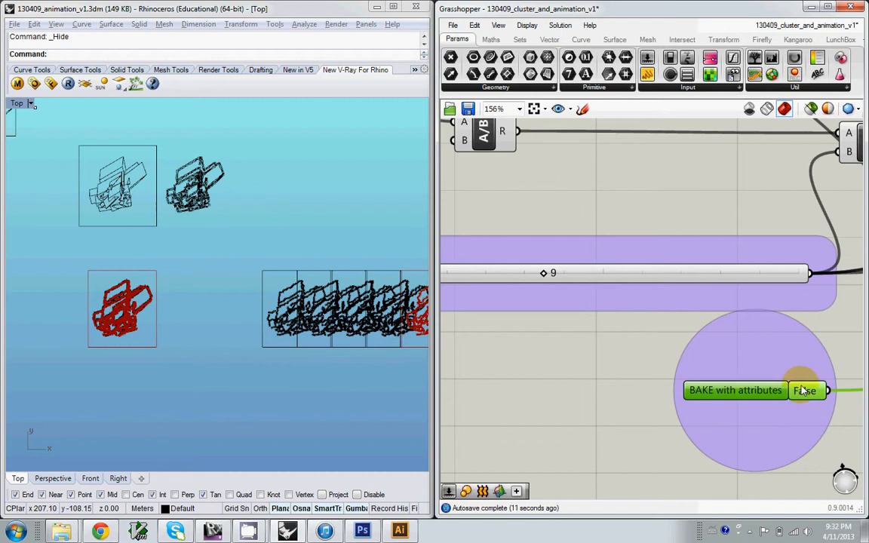
Step: Inspect the baked frames up close to check how their borders and line work overlap
right_drag(423, 268, 317, 243)
drag(335, 225, 161, 254)
scroll(267, 273, up, 8)
key(Escape)
scroll(117, 328, up, 2)
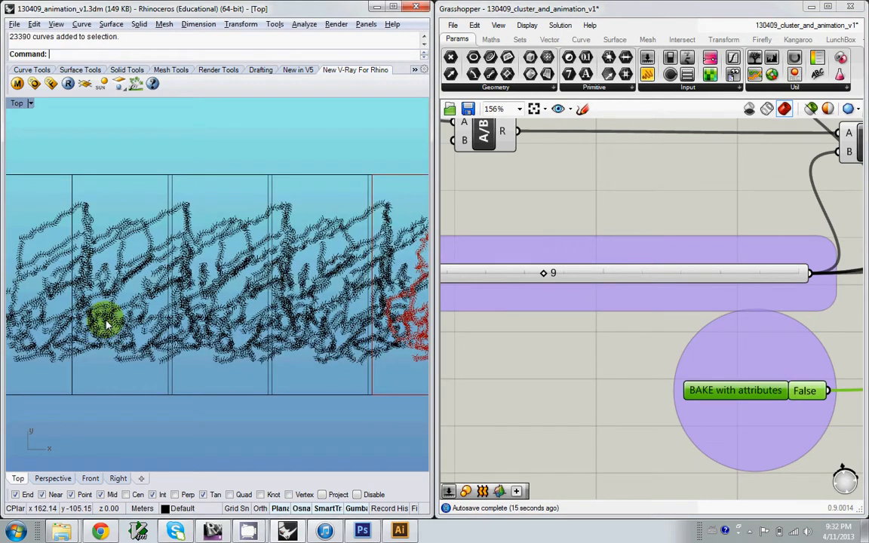
Step: Delete all the baked overlapping frames of the strip from the Top view in Rhino
scroll(106, 320, down, 4)
drag(358, 339, 53, 224)
key(Delete)
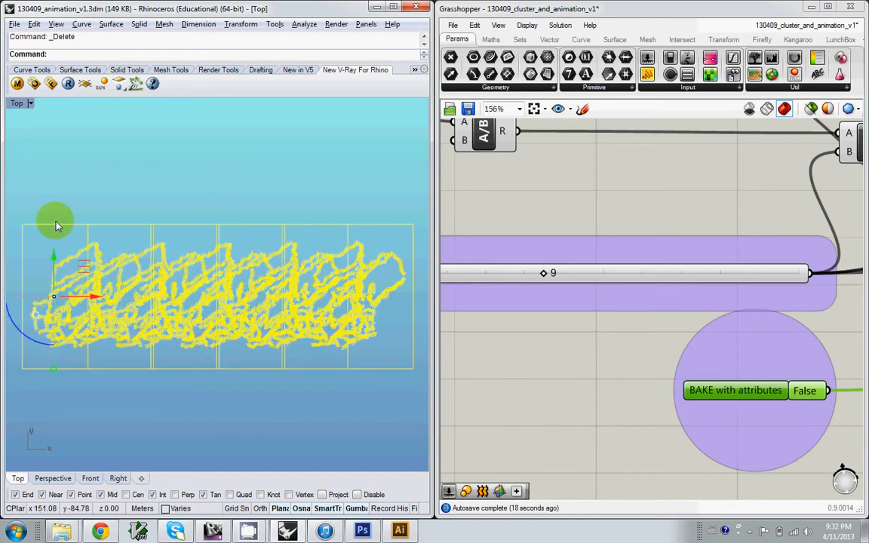
scroll(53, 224, down, 2)
right_drag(54, 224, 87, 212)
scroll(226, 258, down, 9)
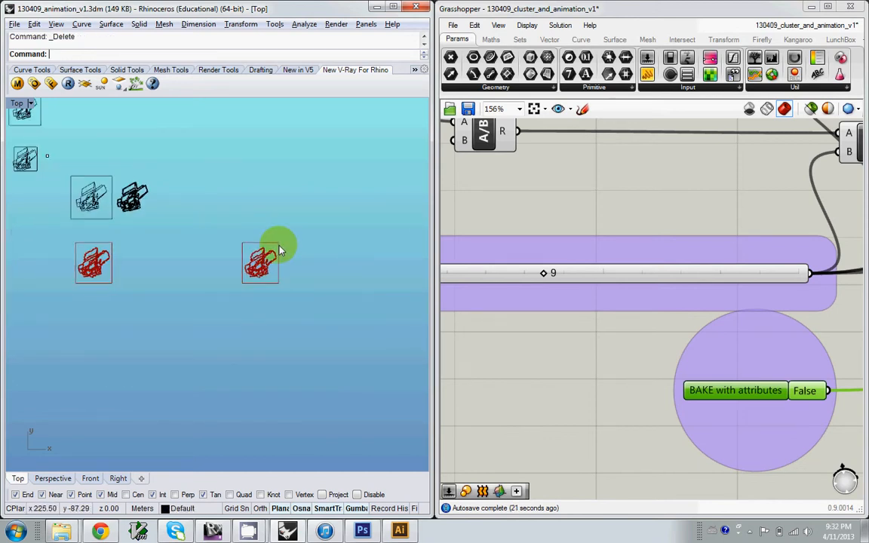
Step: Set the Frame Number slider to 1
click(578, 306)
scroll(576, 295, down, 3)
drag(603, 285, 512, 287)
Step: Rewire the Group component to take the unmoved Geo geometry instead of the two Move outputs
right_drag(637, 271, 486, 325)
right_drag(664, 292, 522, 326)
right_click(789, 325)
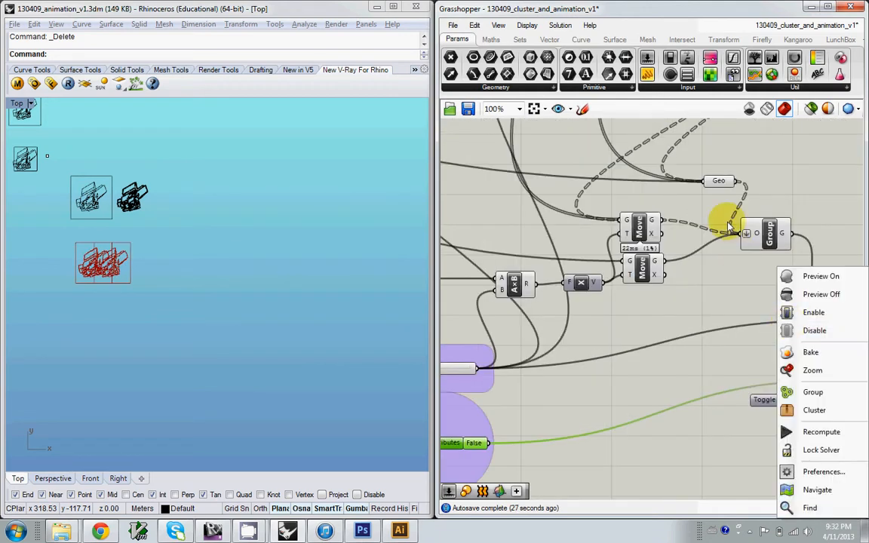
click(717, 268)
right_drag(717, 272, 613, 304)
drag(632, 212, 639, 265)
click(614, 212)
Step: Bake the frames with attributes in place while advancing the Frame Number slider from 1 to 24, and switch baking back off
right_drag(76, 275, 222, 291)
scroll(218, 278, up, 6)
scroll(225, 279, down, 4)
scroll(258, 272, up, 13)
scroll(617, 329, down, 3)
right_drag(603, 344, 758, 326)
scroll(558, 363, up, 3)
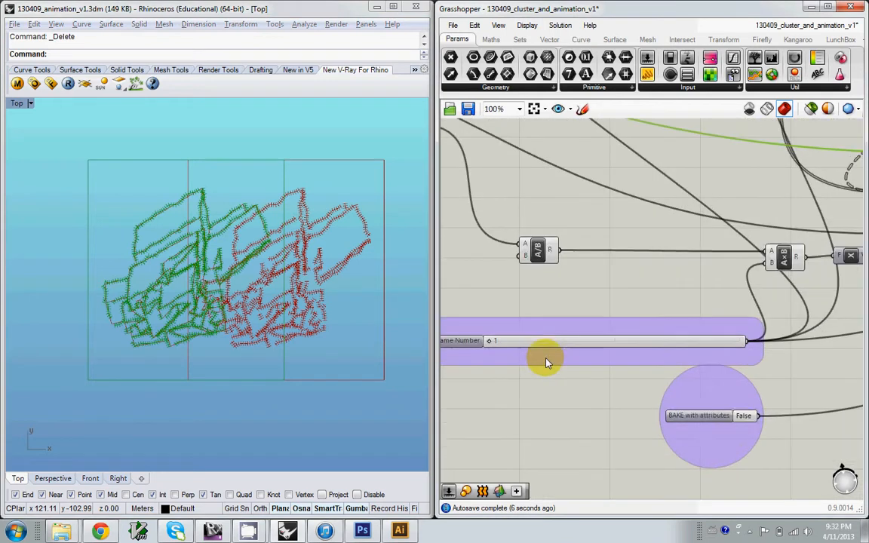
double_click(740, 416)
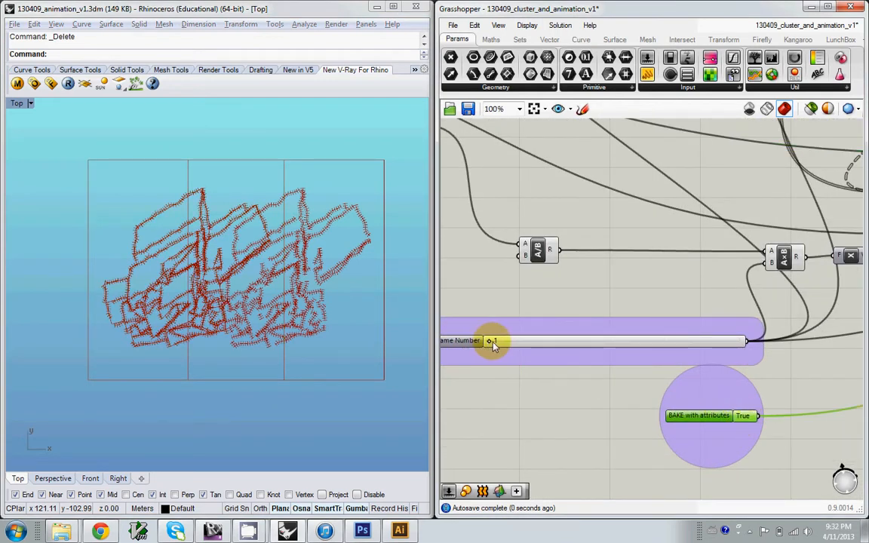
drag(495, 343, 511, 344)
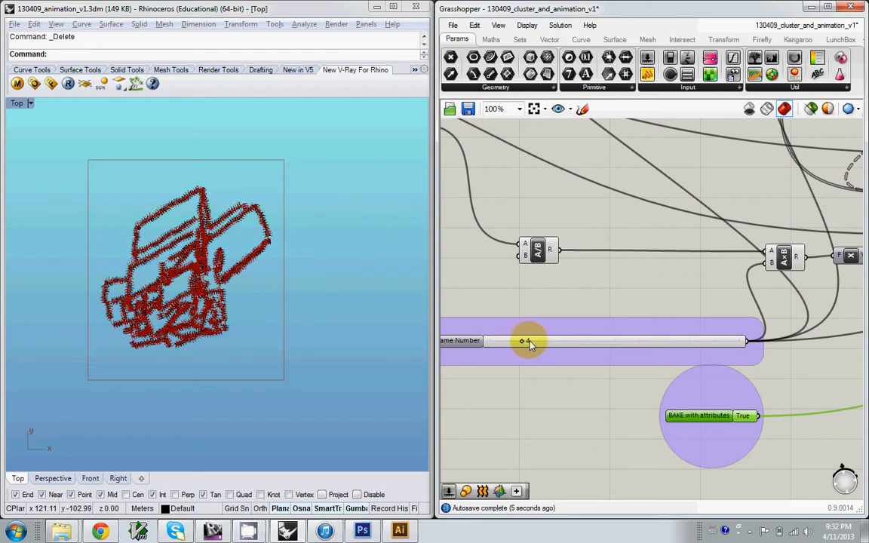
drag(527, 343, 703, 345)
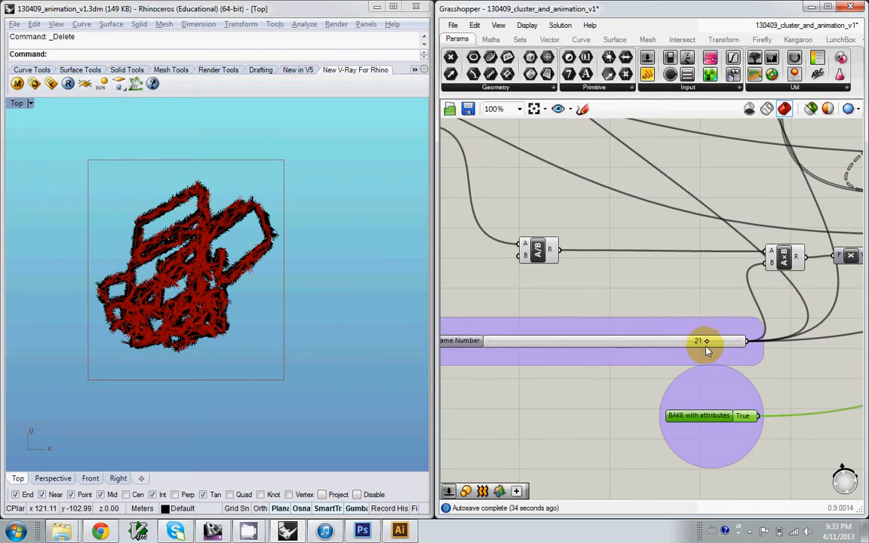
drag(717, 350, 720, 350)
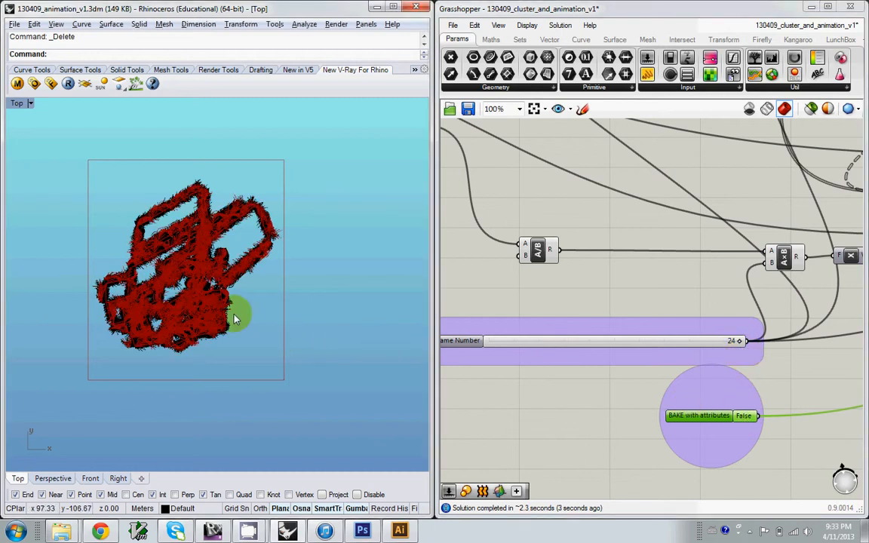
Step: Export all the stacked baked frames as the Adobe Illustrator file animation_4.AI in the TA_ADR2 folder
right_drag(206, 299, 200, 317)
scroll(221, 351, up, 4)
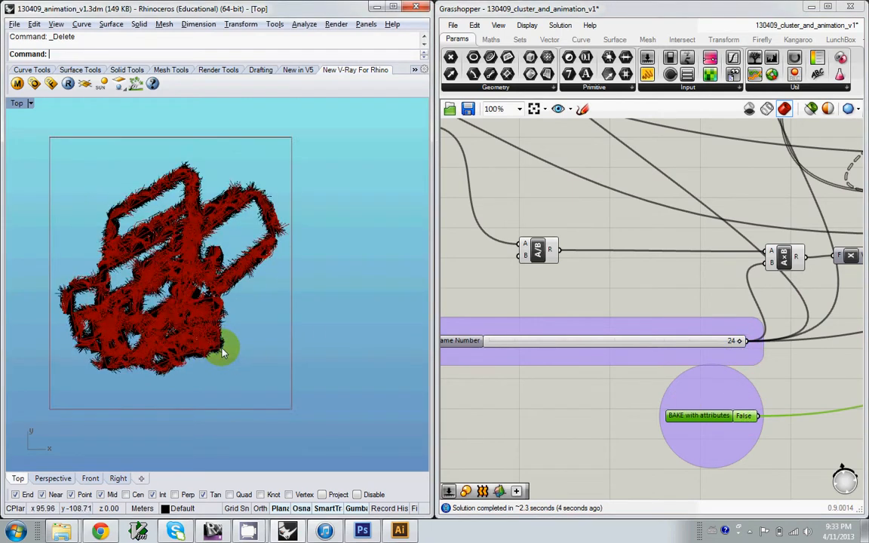
right_drag(189, 174, 273, 251)
scroll(269, 245, down, 2)
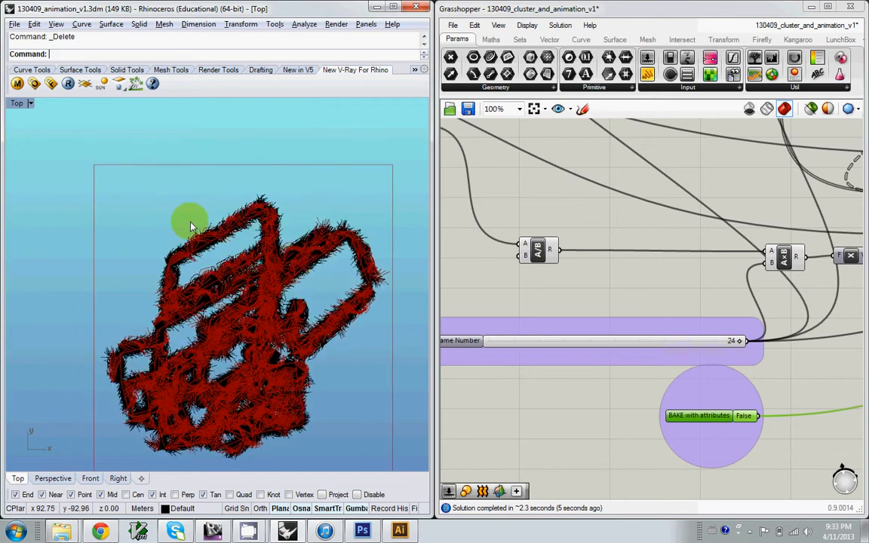
drag(78, 168, 397, 460)
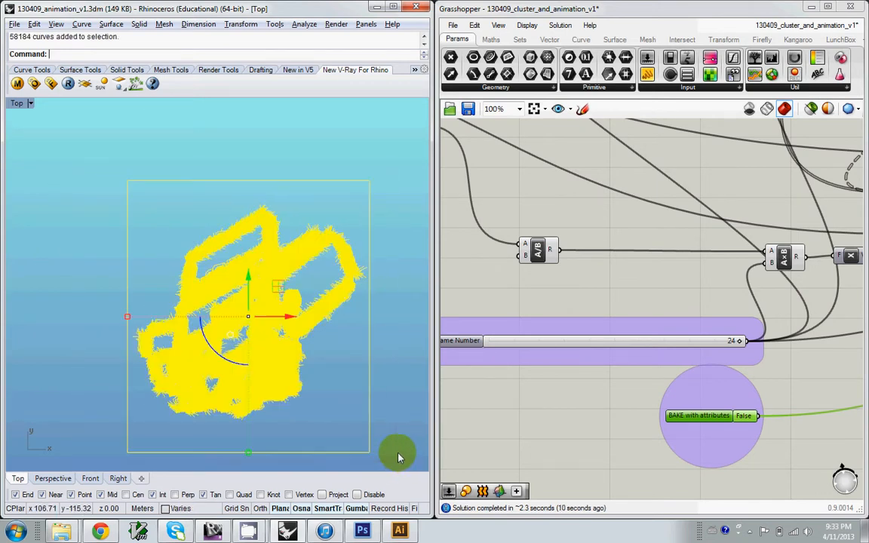
click(12, 53)
text(Export)
key(Return)
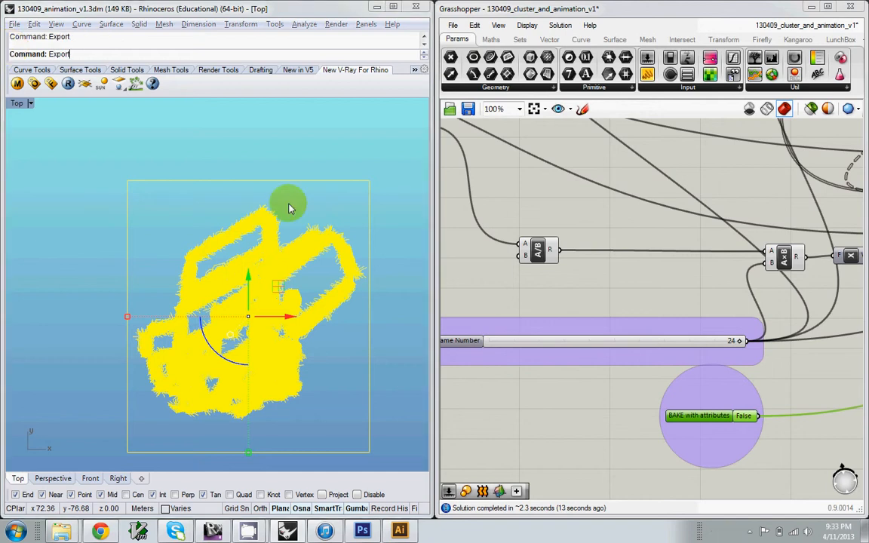
click(162, 118)
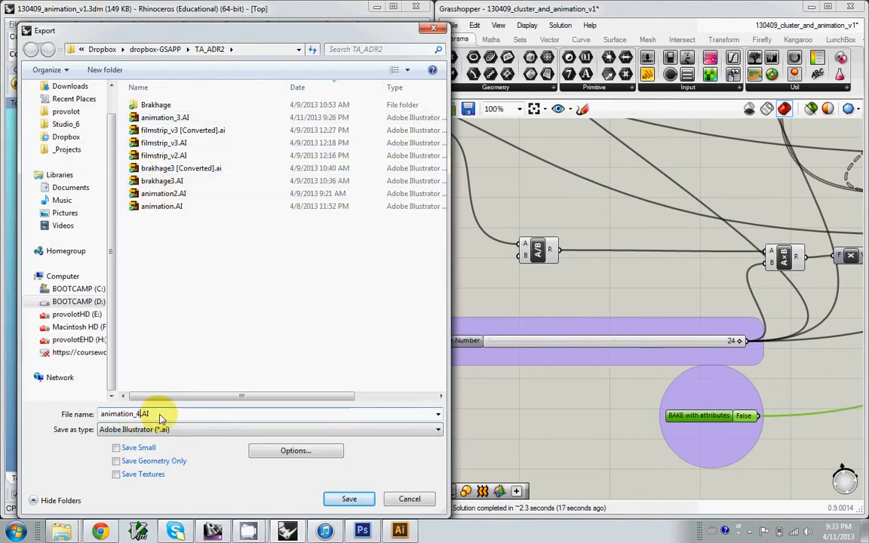
key(Return)
click(386, 328)
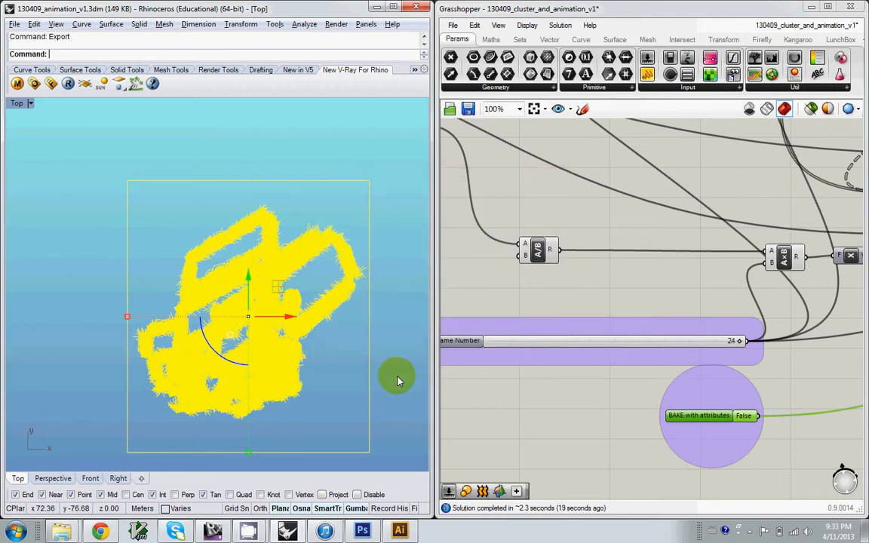
Step: Switch to Illustrator, close the animation_3 document and open animation_4.AI
click(399, 530)
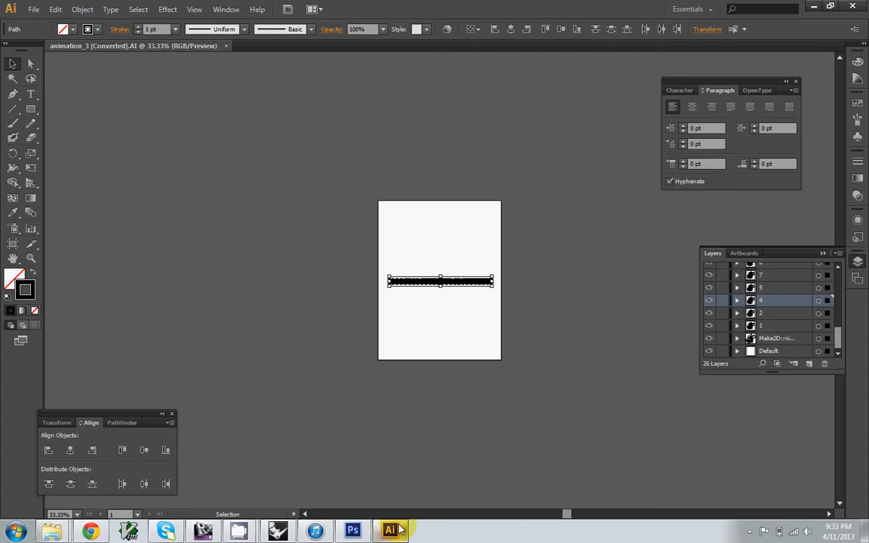
key(ctrl+w)
key(ctrl+o)
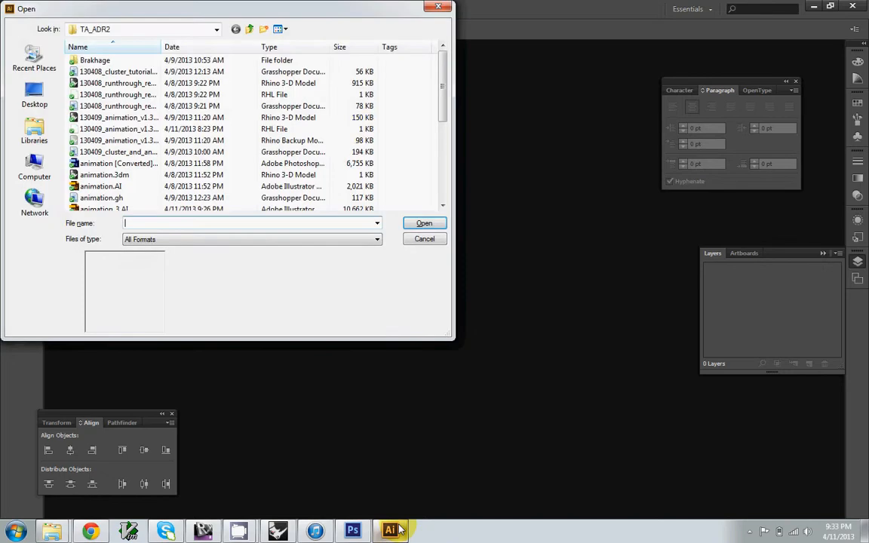
click(105, 186)
scroll(123, 190, down, 1)
double_click(123, 187)
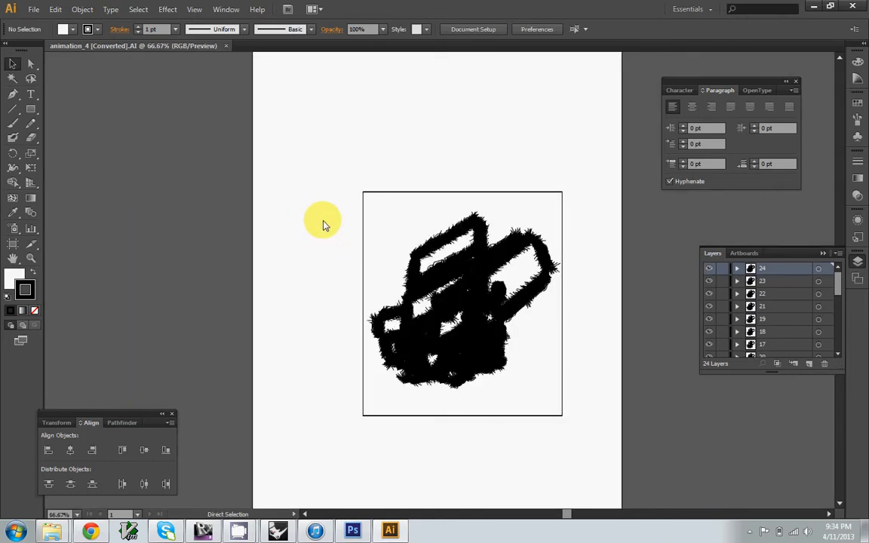
Step: Delete the stacked square frame borders around the fuzzy line work
key(ctrl+minus)
key(space)
drag(394, 248, 363, 245)
key(ctrl+space)
ctrl+drag(299, 139, 495, 364)
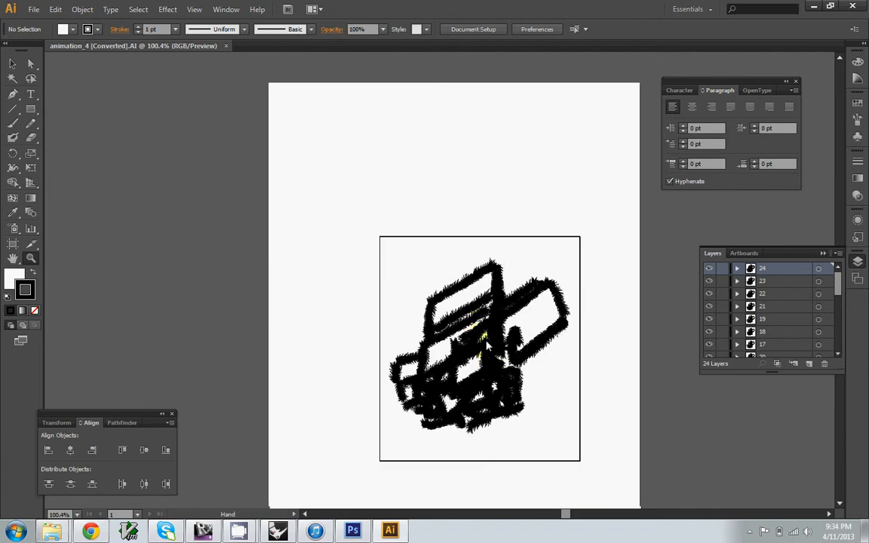
key(a)
drag(348, 204, 392, 251)
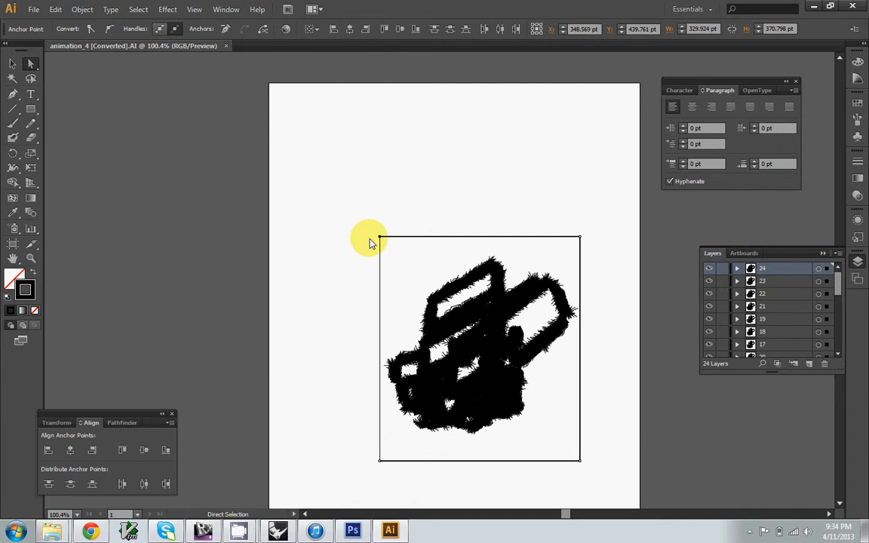
key(Delete)
key(Delete)
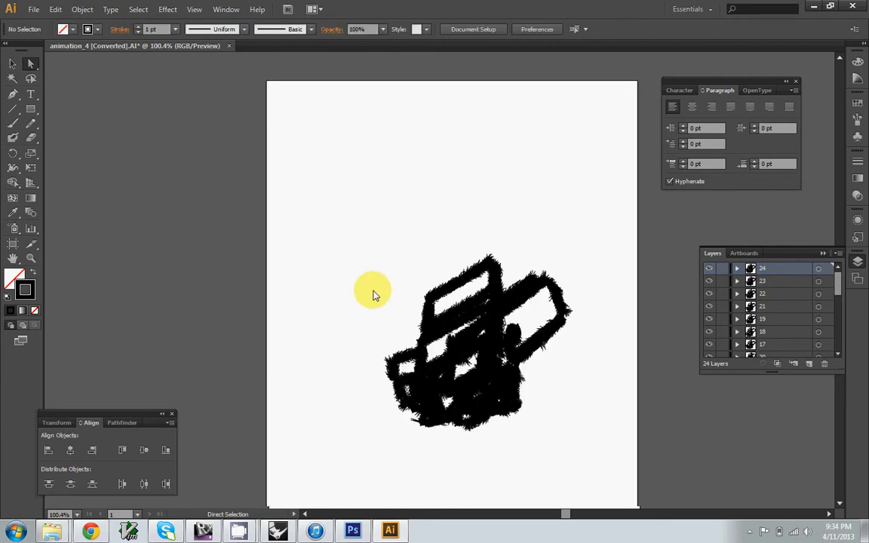
Step: Try to enlarge all the remaining fuzzy line work proportionally with Free Transform
drag(373, 234, 596, 445)
key(v)
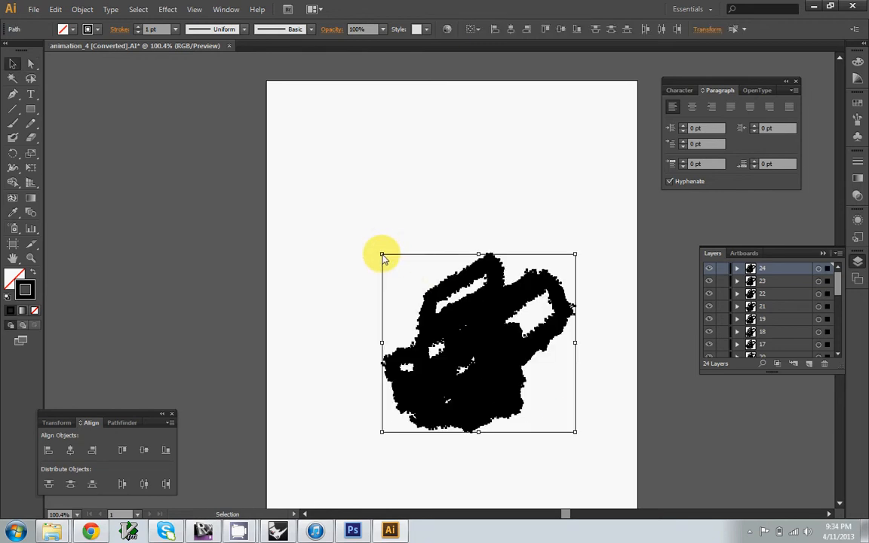
key(e)
shift+drag(382, 259, 326, 210)
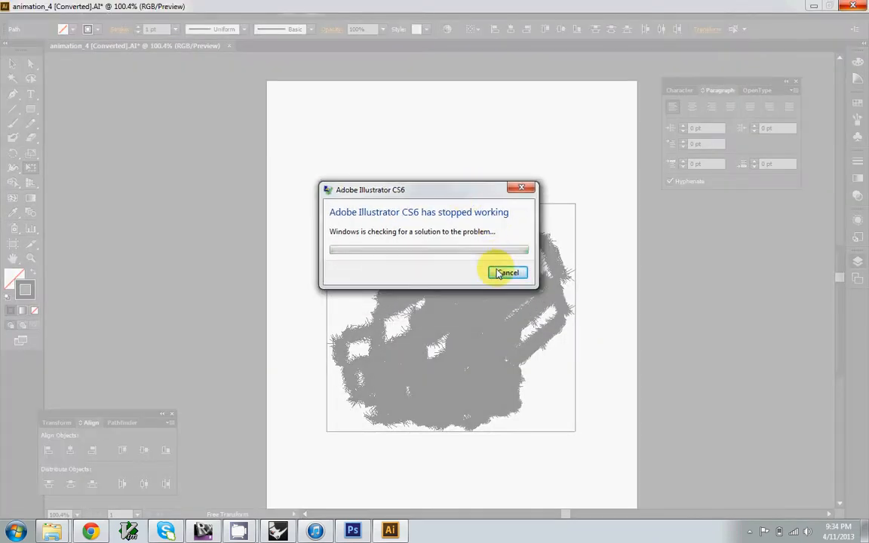
Step: Dismiss the Illustrator crash report and relaunch Adobe Illustrator CS6 (64 Bit)
click(504, 279)
key(alt+space)
text(o)
text(ill)
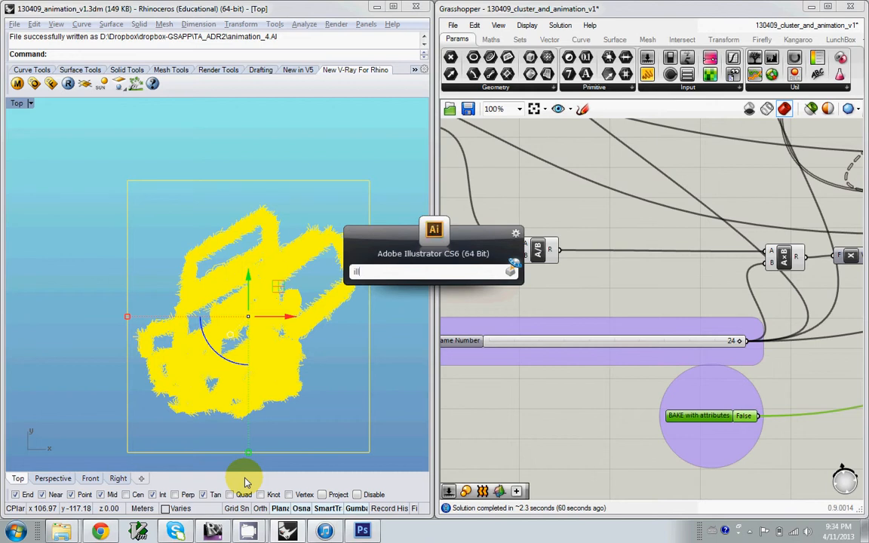
key(Return)
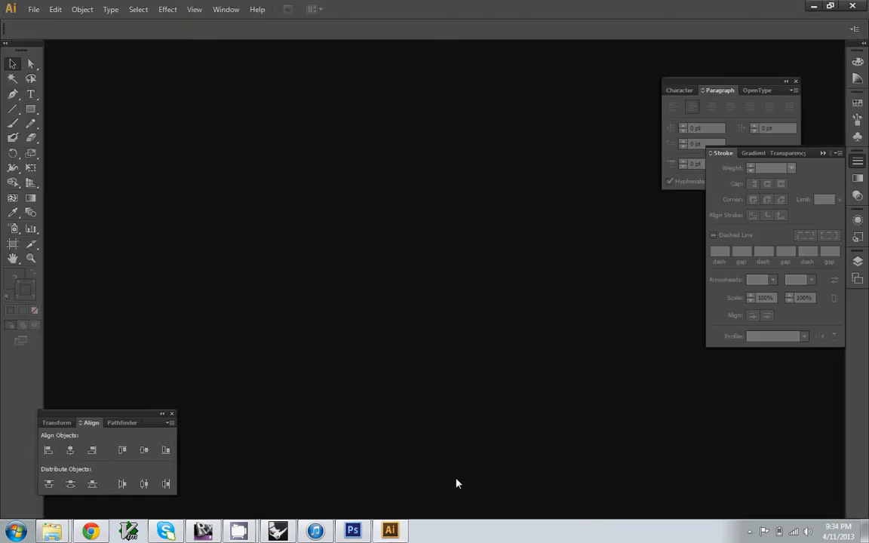
Step: Open animation_4.AI from the TA_ADR2 folder inside dropbox-GSAPP
click(34, 9)
click(67, 72)
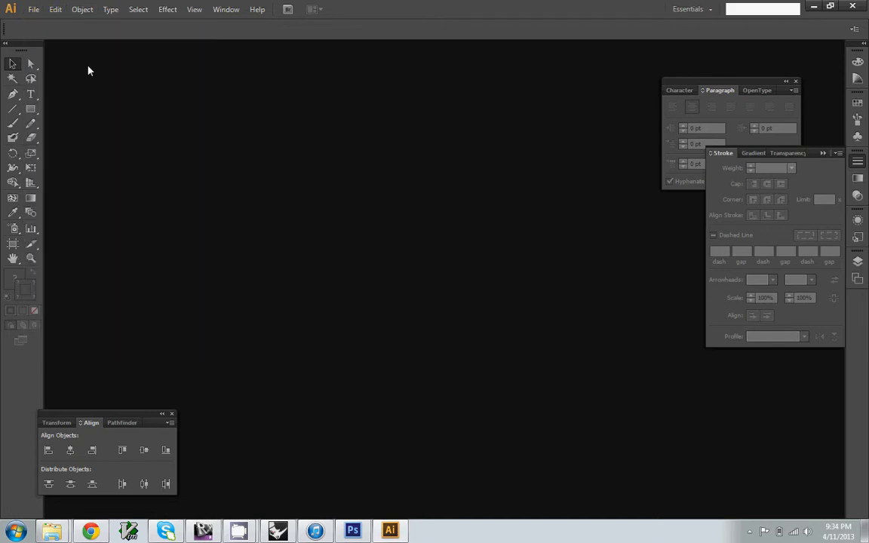
click(39, 11)
click(133, 48)
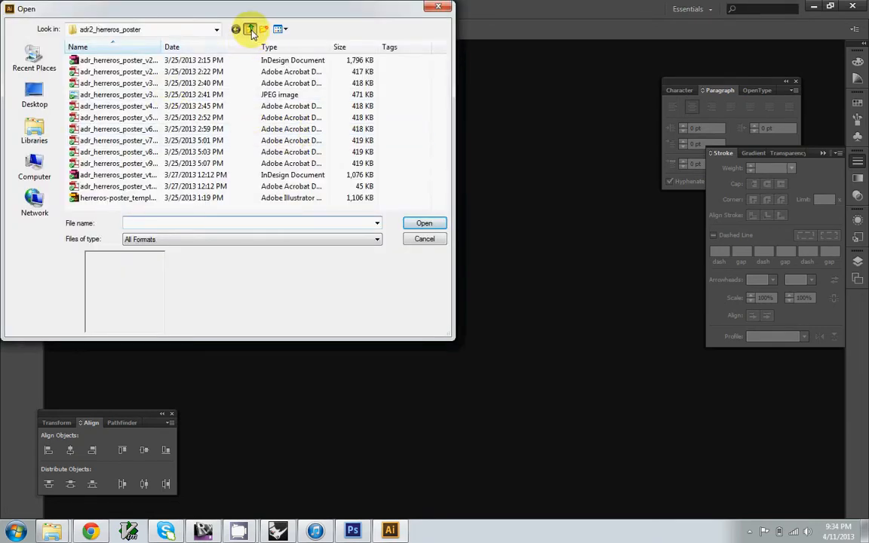
click(250, 30)
click(250, 30)
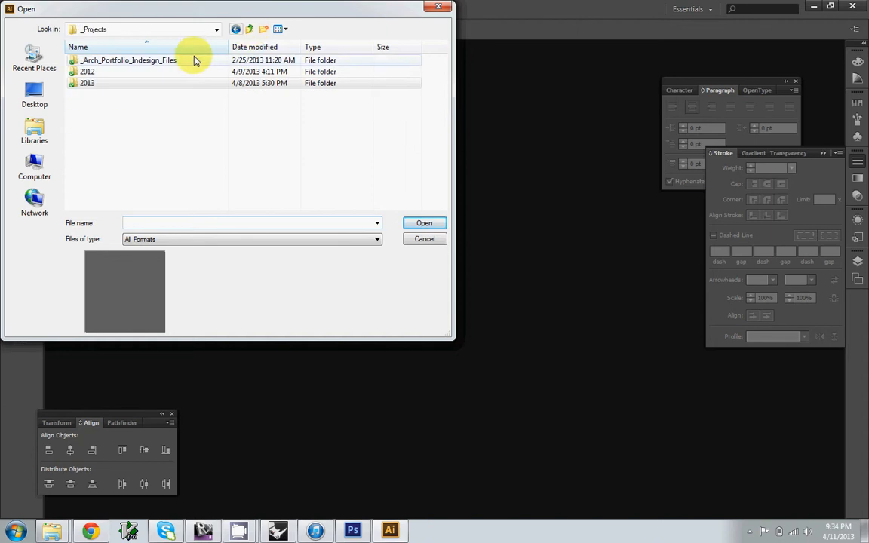
click(248, 30)
double_click(106, 198)
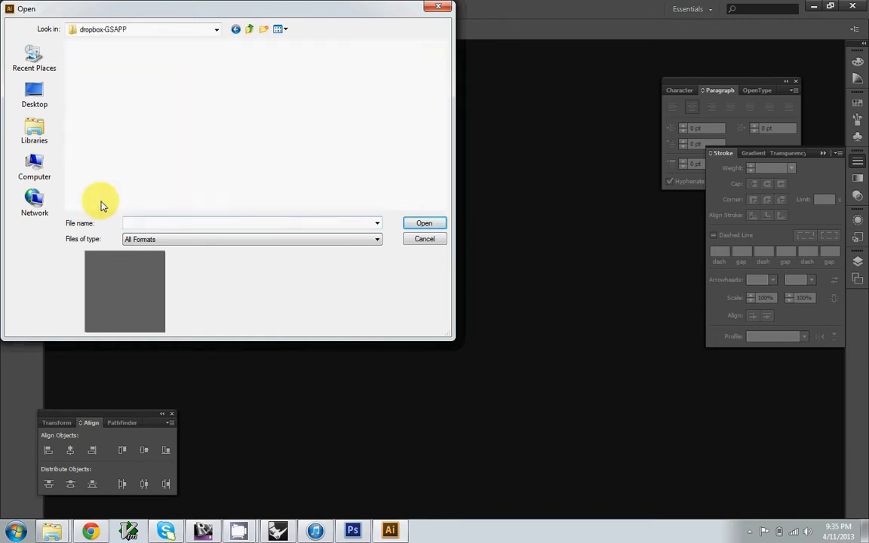
double_click(96, 139)
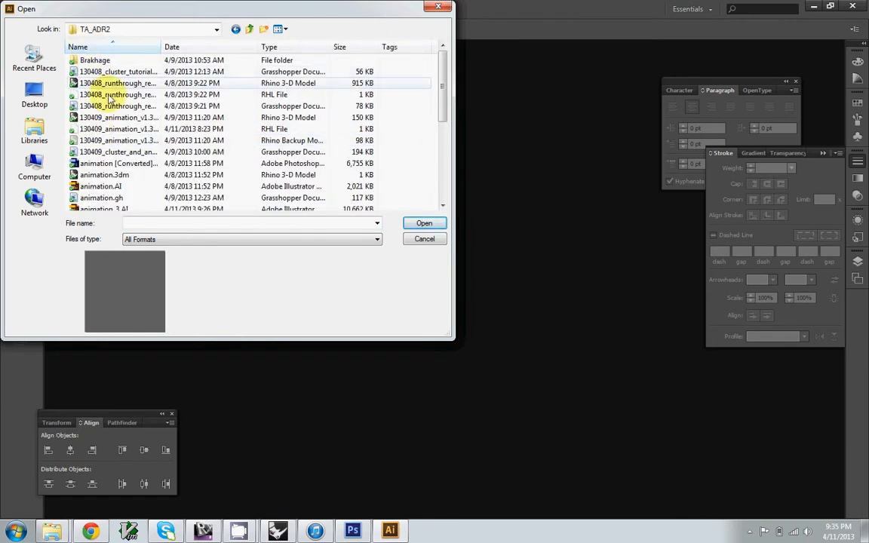
click(117, 187)
scroll(121, 190, down, 3)
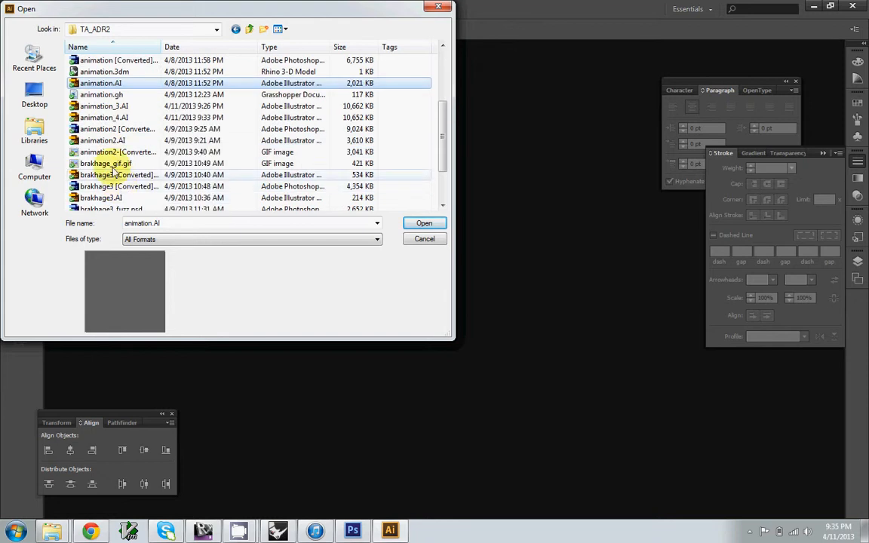
double_click(121, 125)
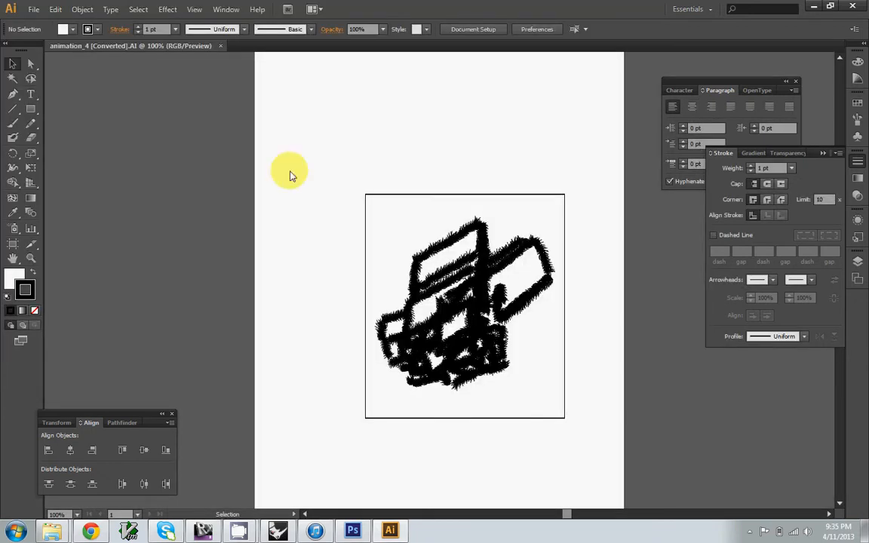
Step: Display the artwork in Outline mode
key(ctrl+y)
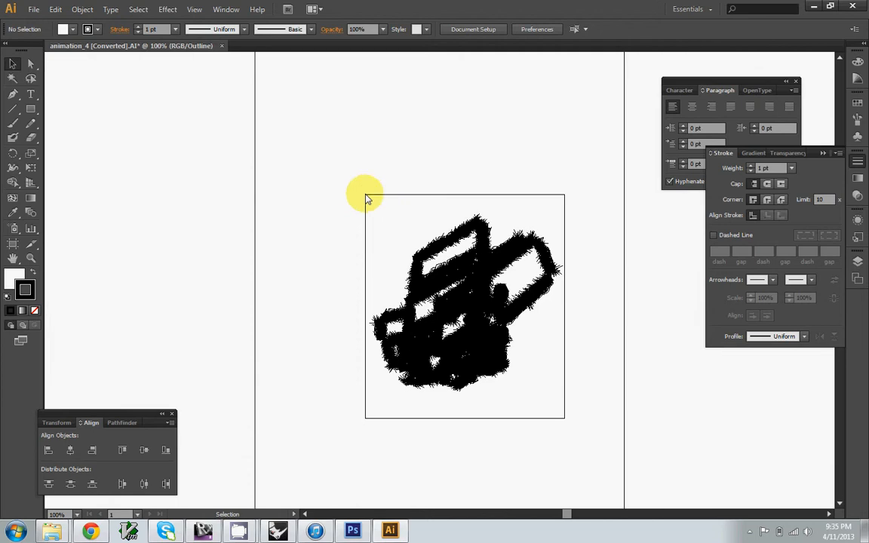
click(230, 11)
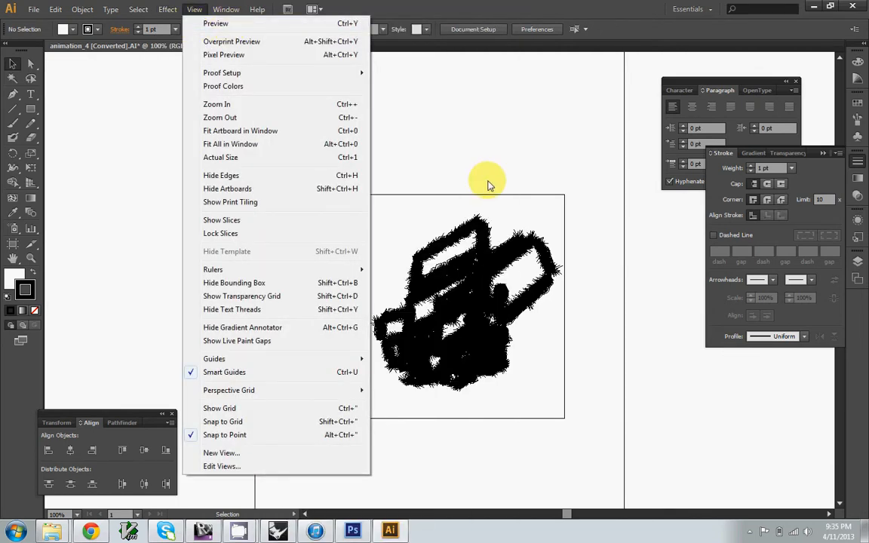
click(428, 153)
Step: Try to enlarge all the artwork, borders included, about its centre to about 453 by 509 pt with Free Transform
drag(304, 160, 465, 319)
drag(485, 353, 594, 451)
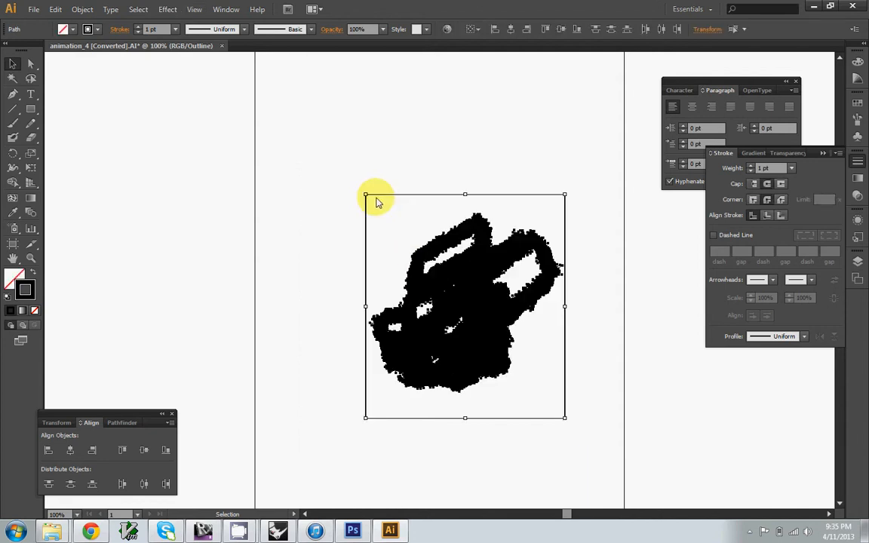
key(e)
alt+drag(365, 198, 315, 167)
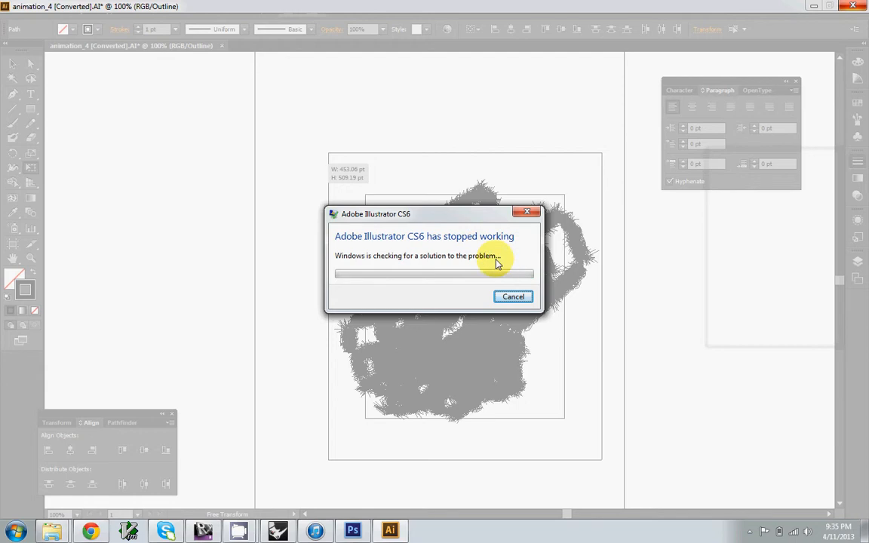
Step: Dismiss the crash report, close the failed program and start Adobe Illustrator CS6 again
click(506, 296)
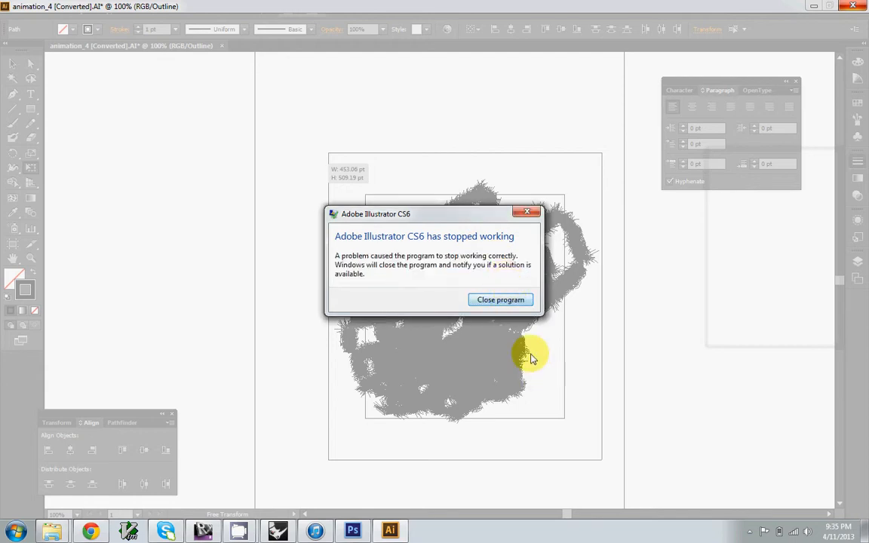
click(500, 300)
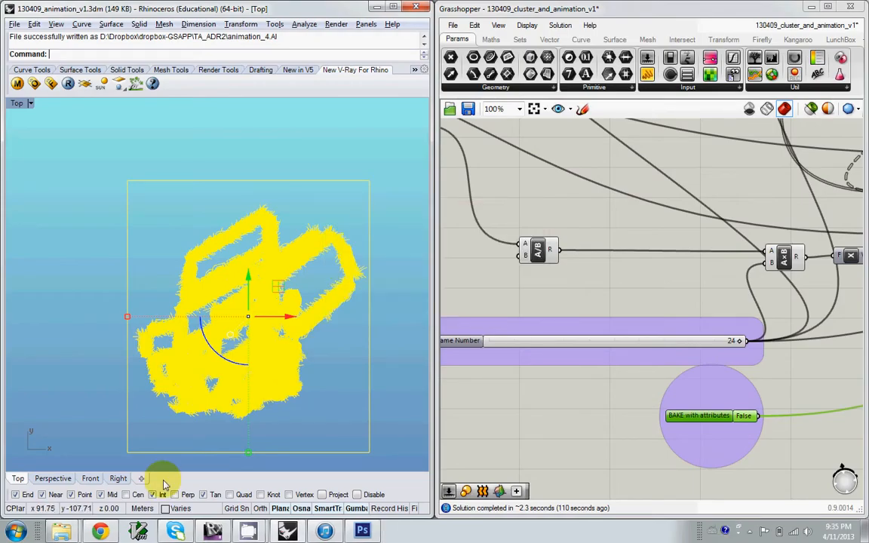
mouse_move(62, 530)
mouse_move(85, 480)
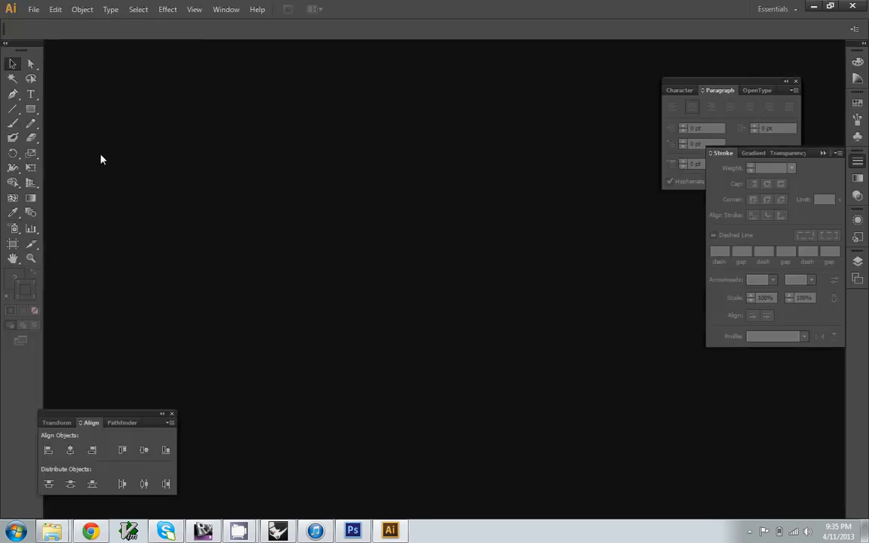
Step: Open animation_4.AI from the TA_ADR2 folder inside dropbox-GSAPP
click(33, 10)
click(53, 50)
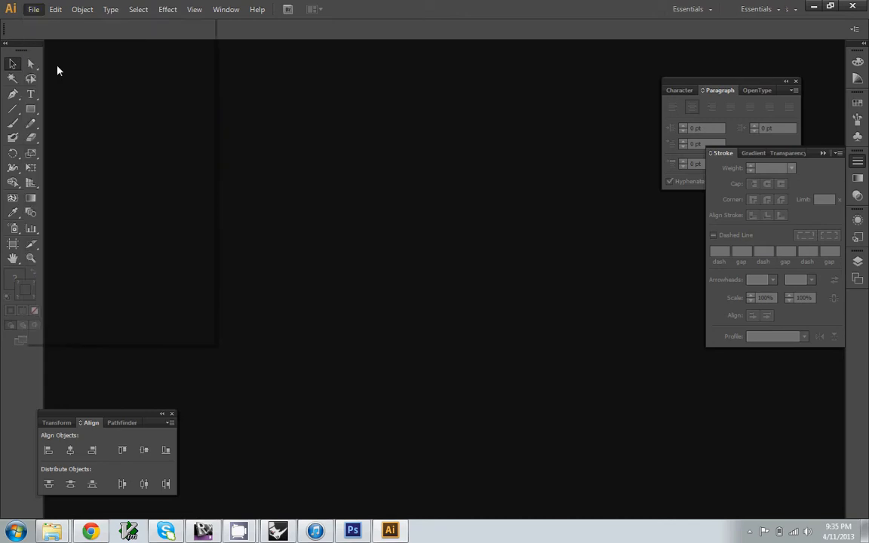
click(33, 9)
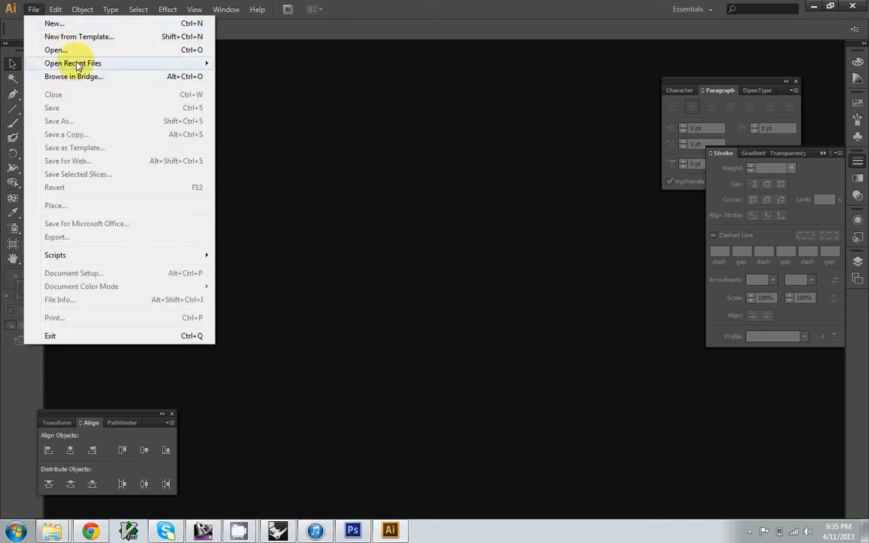
click(143, 49)
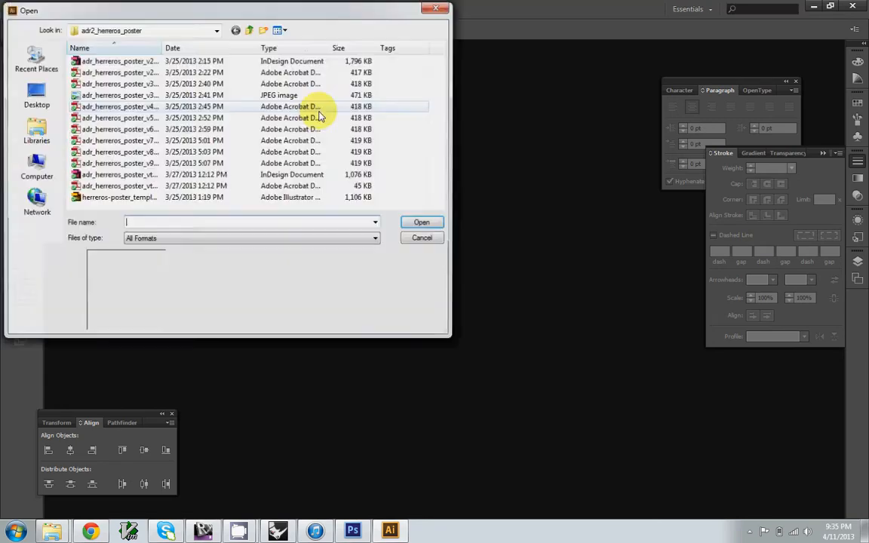
click(252, 31)
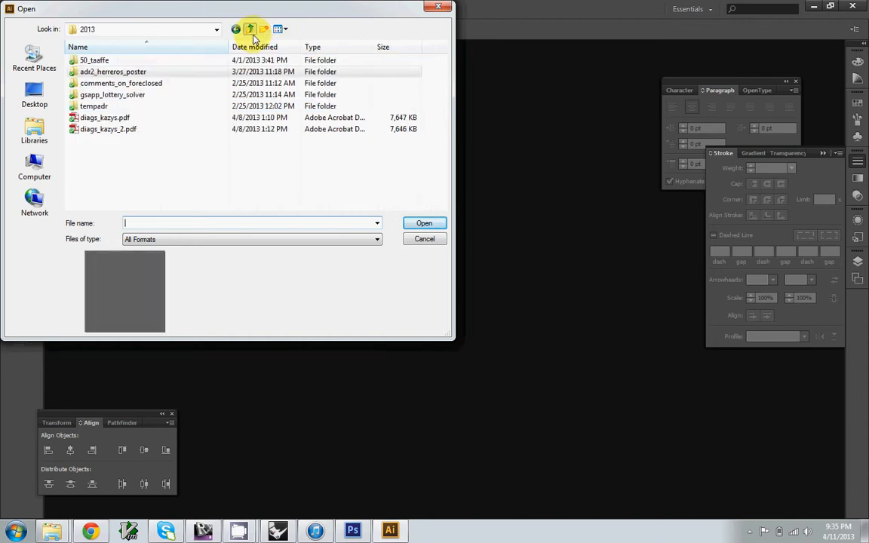
click(250, 30)
click(249, 30)
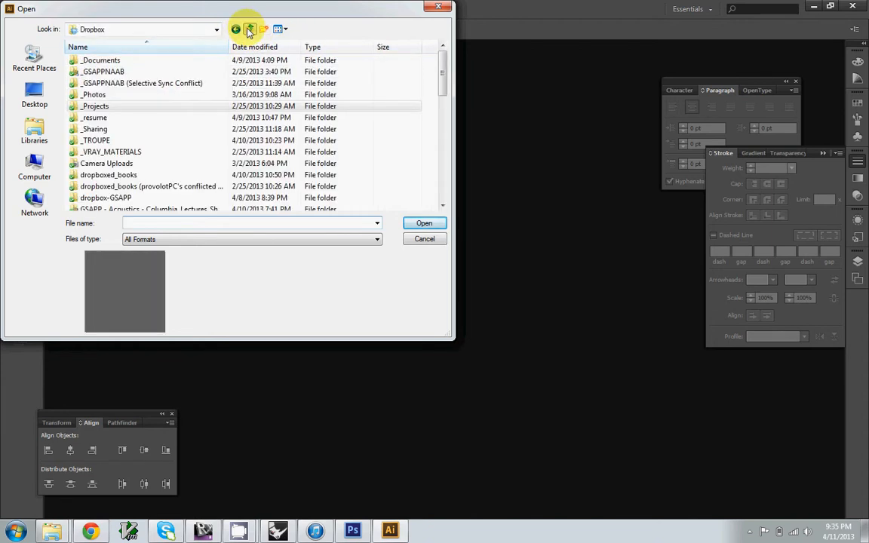
double_click(105, 197)
double_click(97, 140)
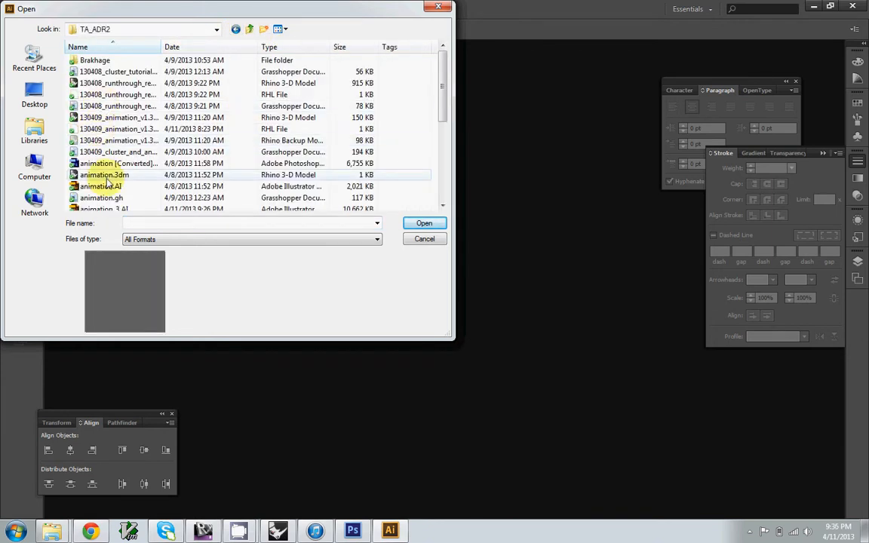
click(107, 185)
scroll(151, 193, down, 3)
double_click(109, 117)
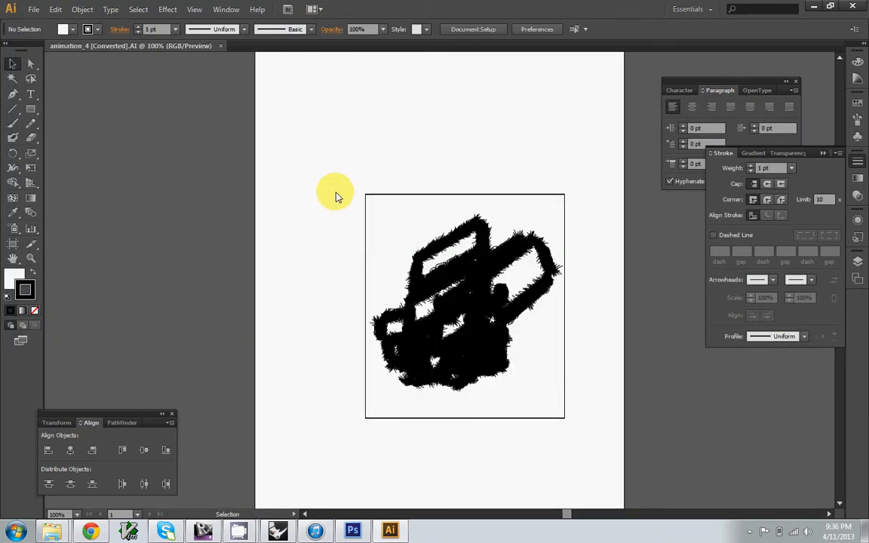
Step: Delete the rectangular borders around the fuzzy-line artwork
key(a)
drag(343, 179, 379, 216)
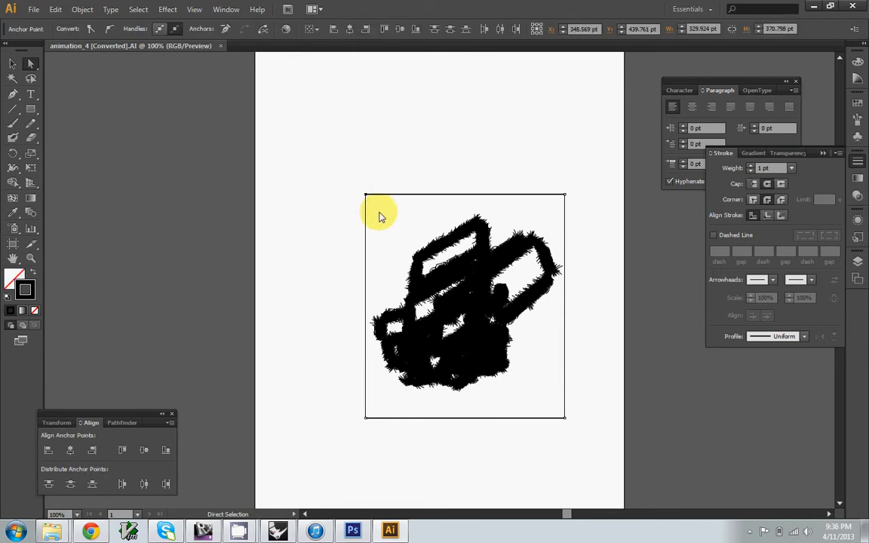
key(Delete)
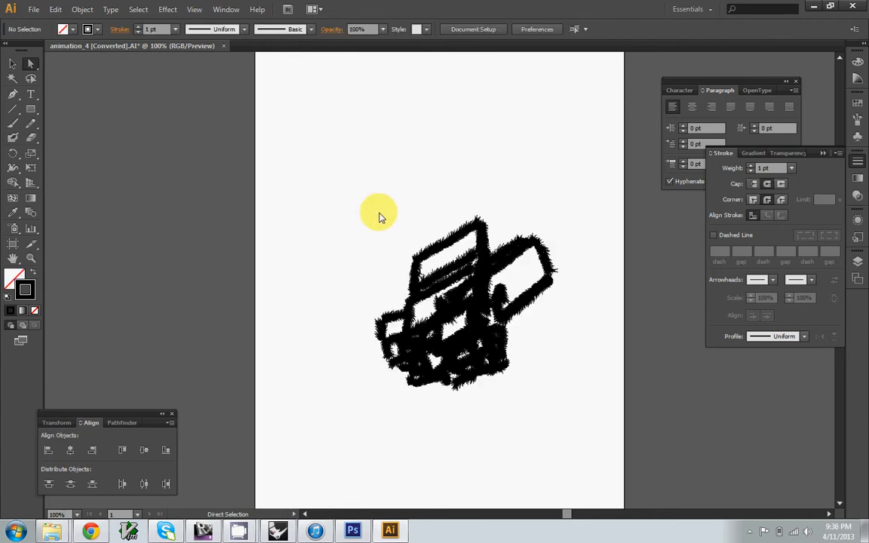
Step: Set the stroke weight of all the artwork to 0.2 pt
key(v)
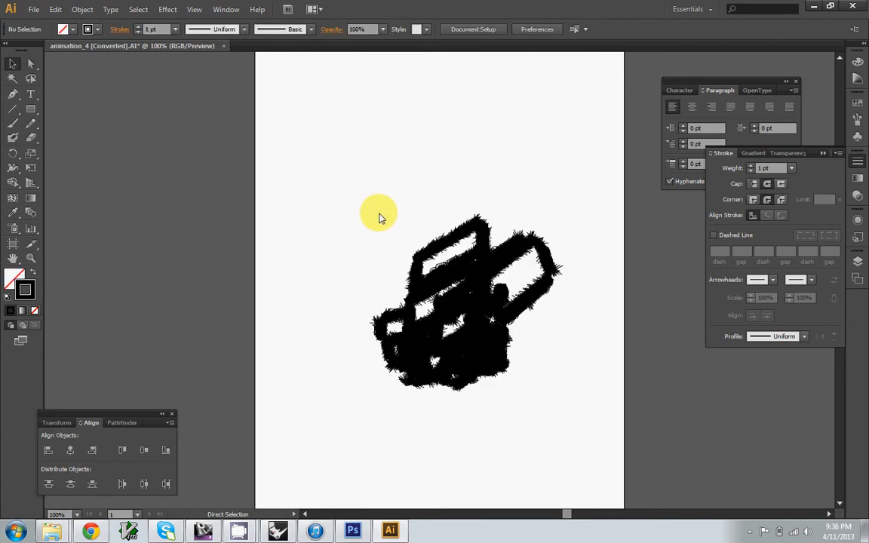
click(378, 215)
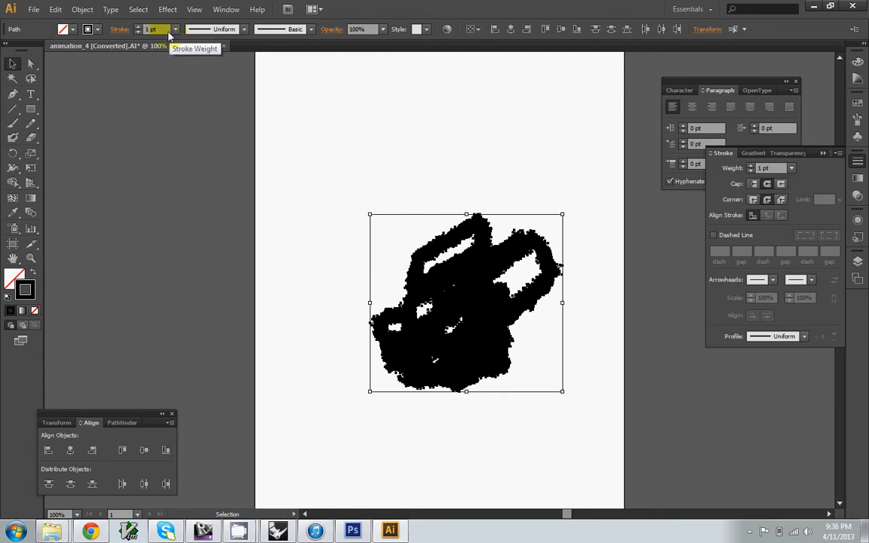
text(0.2)
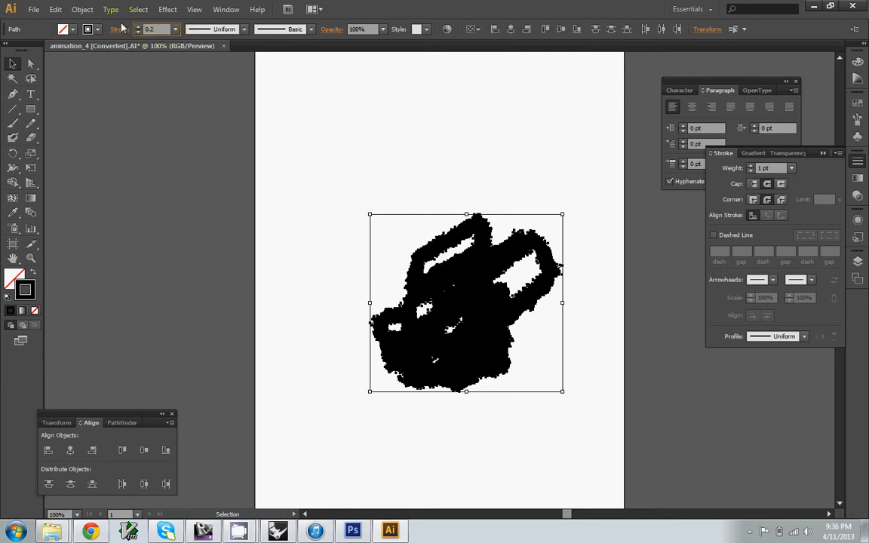
key(Return)
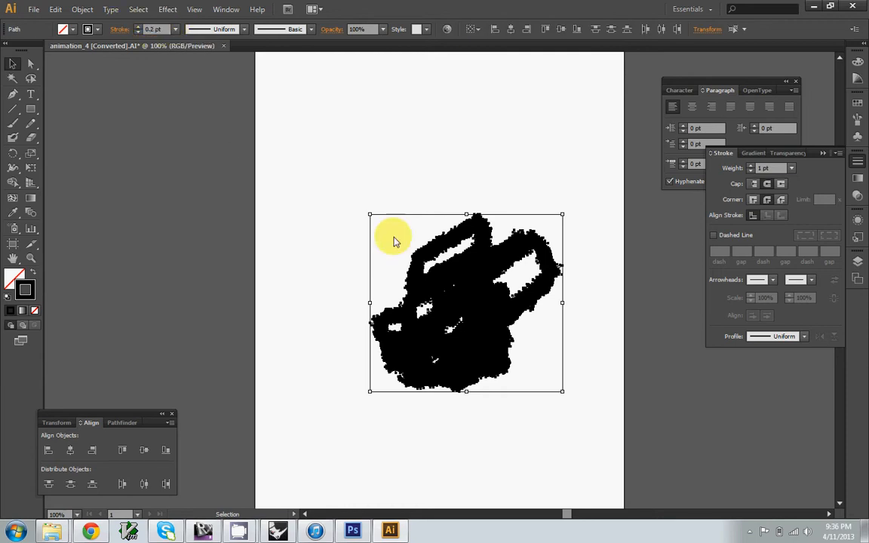
click(377, 172)
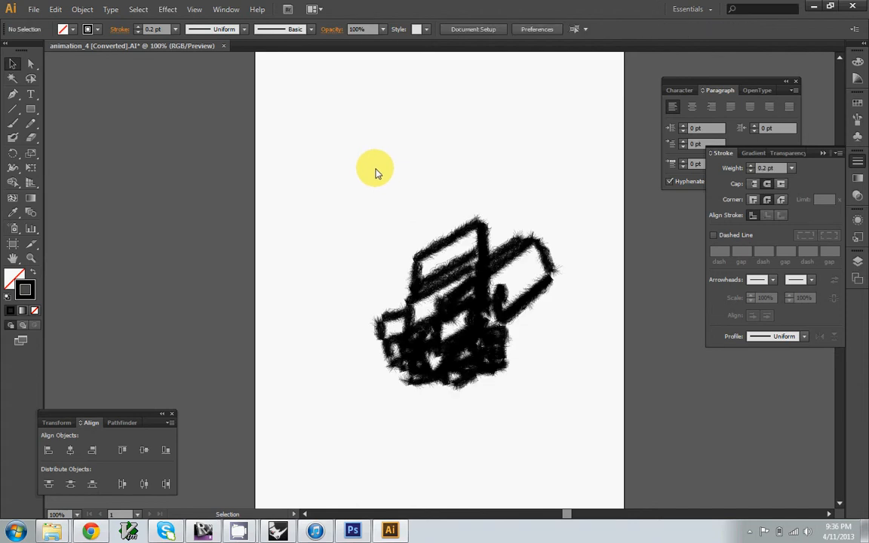
Step: Reduce the opacity of all the artwork to 60%
key(z)
drag(371, 196, 592, 413)
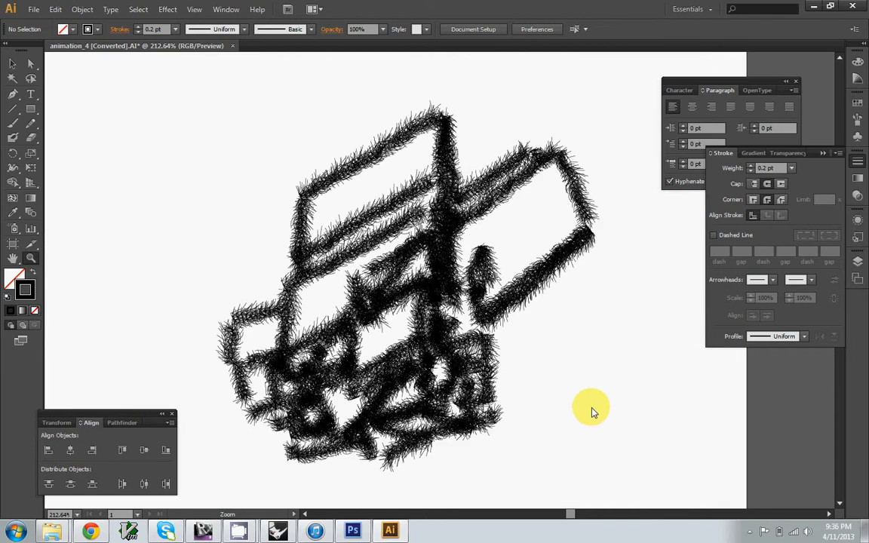
key(v)
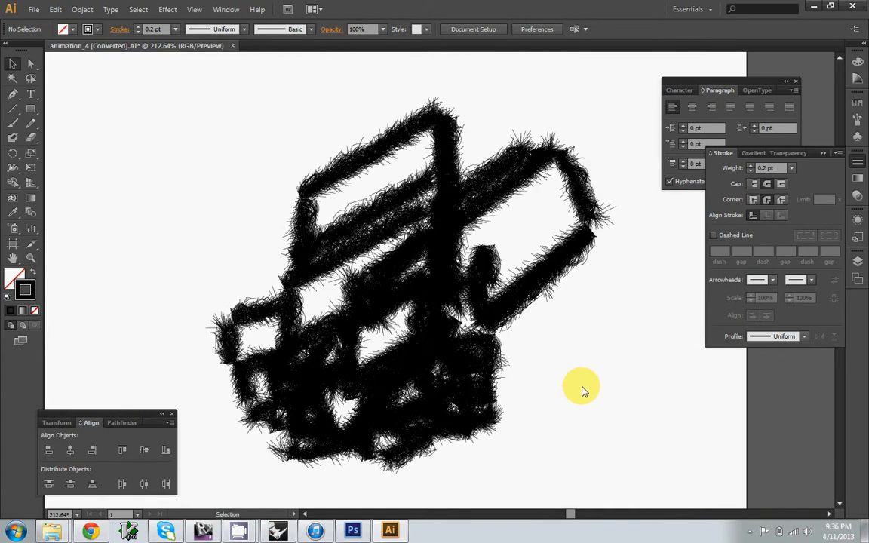
key(ctrl+a)
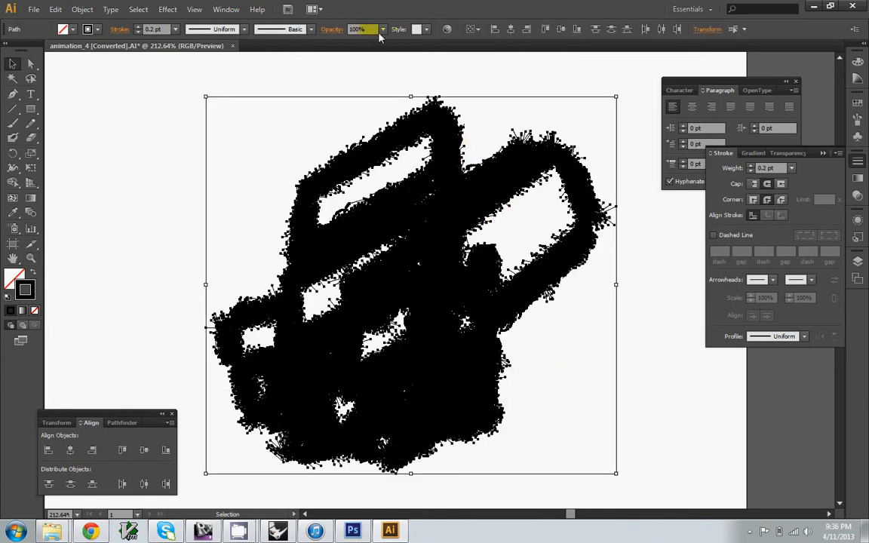
click(382, 29)
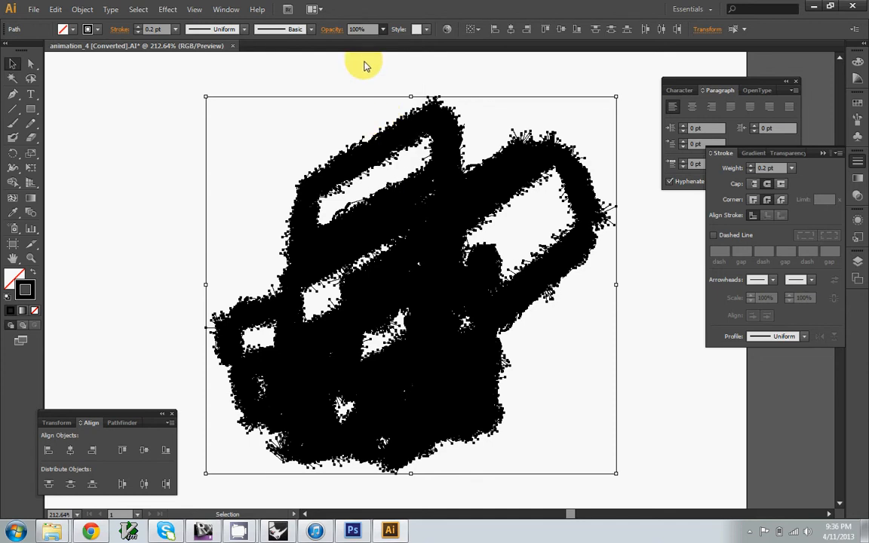
click(364, 67)
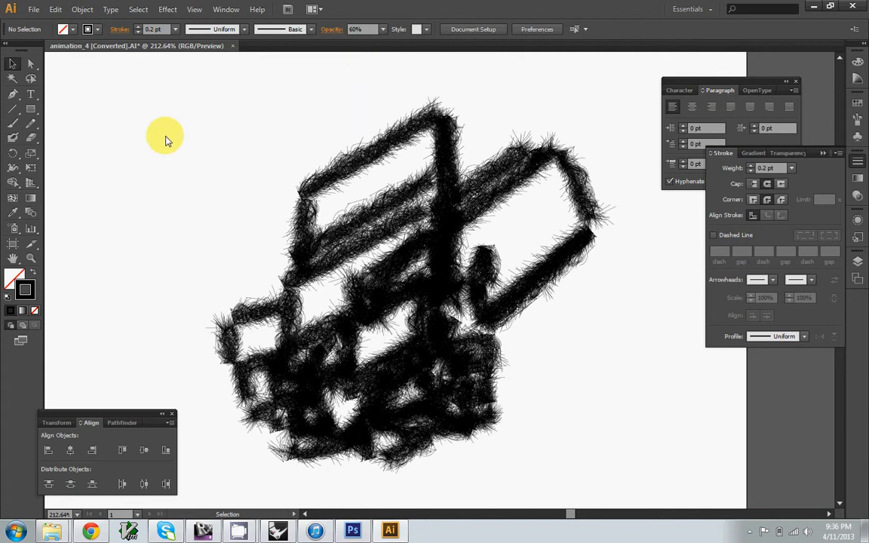
Step: Enlarge the layer list and put the layers in descending numeric order, with layer 20 between layers 21 and 19
click(855, 261)
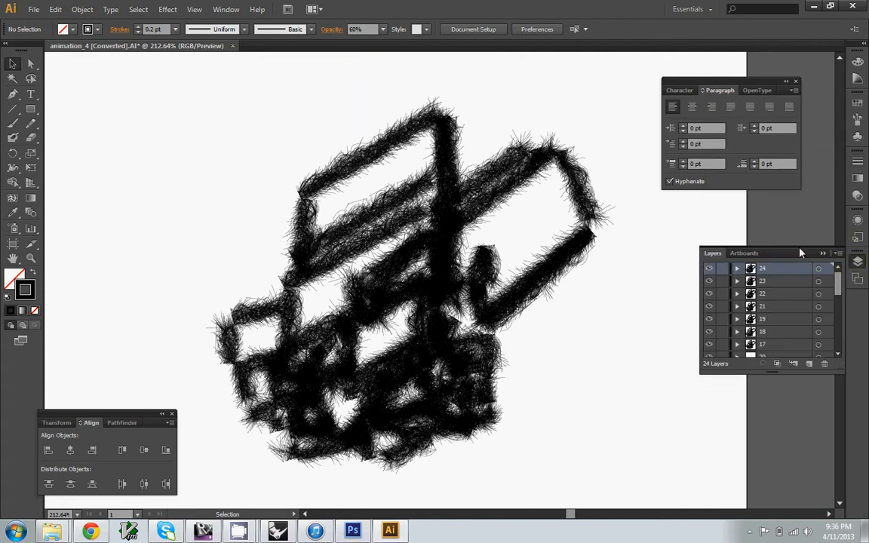
drag(842, 371, 844, 476)
drag(837, 358, 842, 452)
click(771, 292)
drag(773, 306, 767, 442)
click(737, 432)
drag(761, 280, 771, 402)
drag(834, 368, 832, 308)
drag(784, 349, 777, 308)
scroll(837, 319, up, 1)
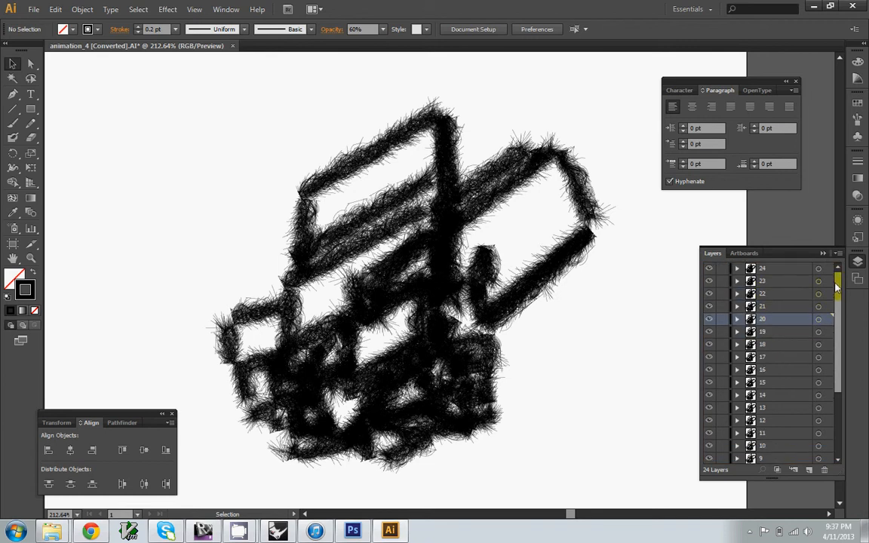
key(ctrl+minus)
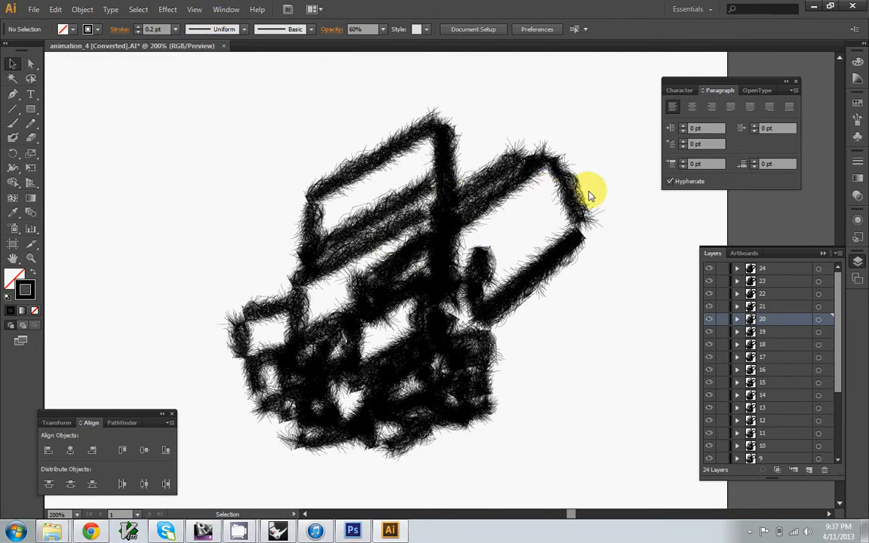
click(858, 165)
click(858, 163)
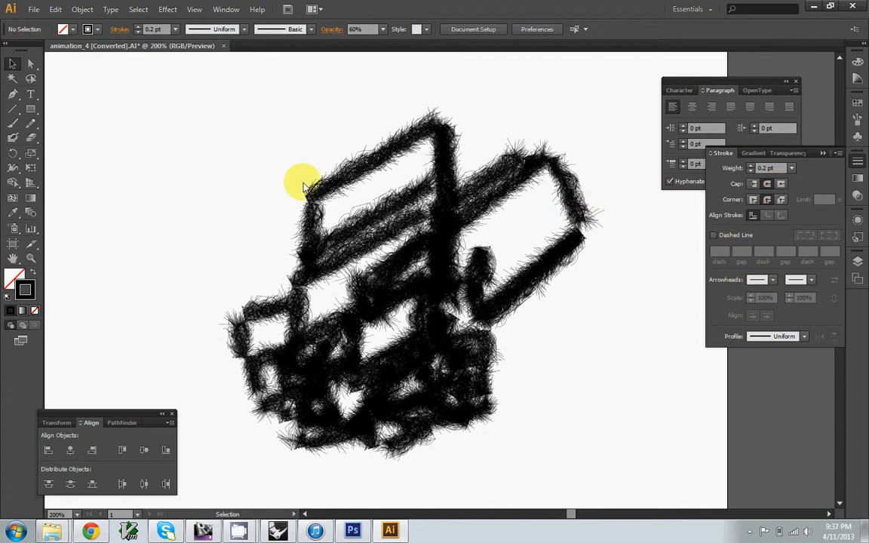
key(ctrl+minus)
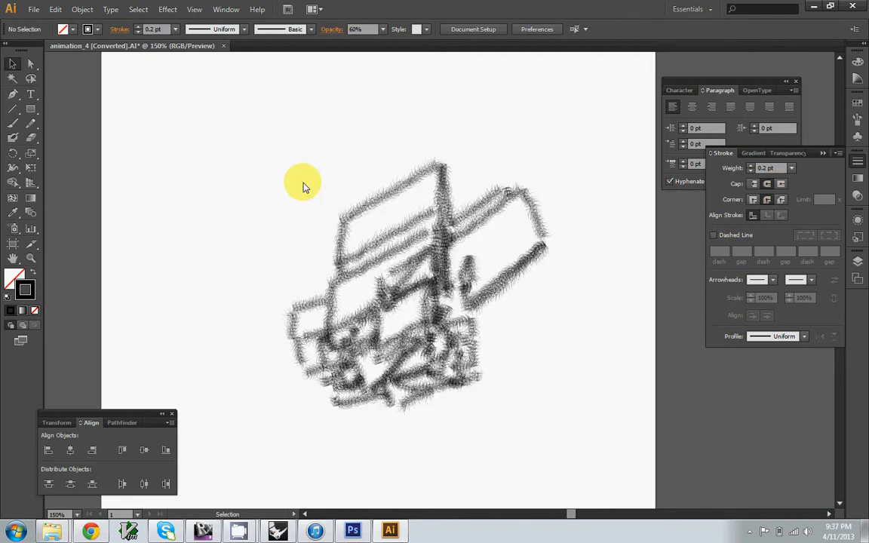
mouse_move(238, 128)
mouse_down()
mouse_move(397, 251)
mouse_move(607, 467)
mouse_move(599, 451)
mouse_up()
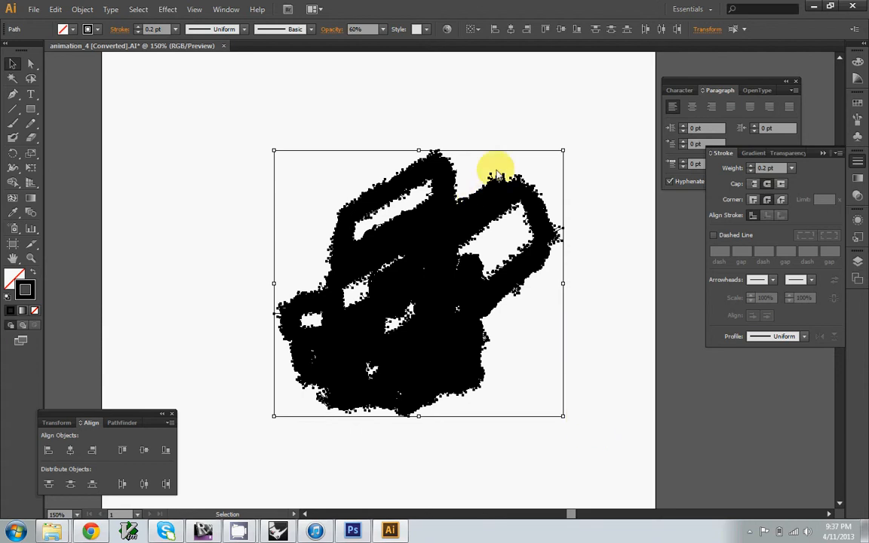
click(503, 133)
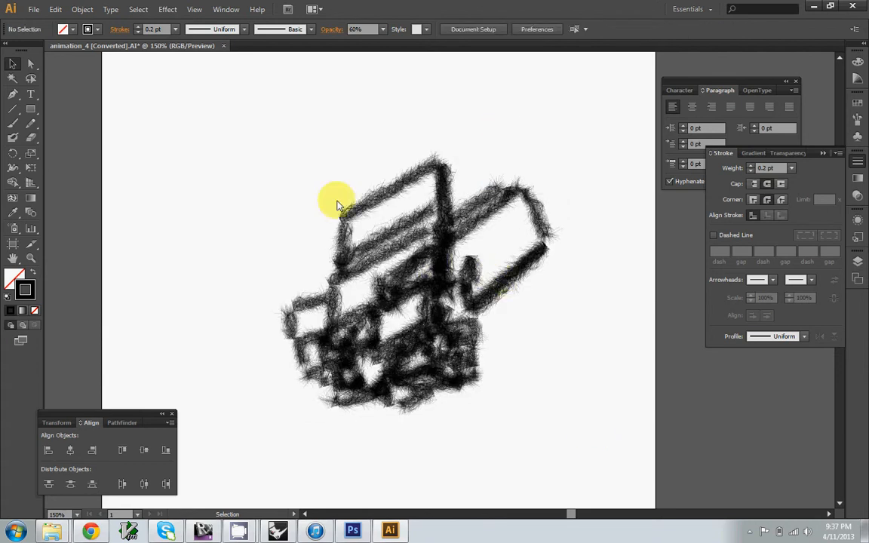
Step: Save the artwork as animation_4_illustrated.ai in the TA_ADR2 folder, as an Illustrator CS6 file with PDF compatibility and compression
click(34, 11)
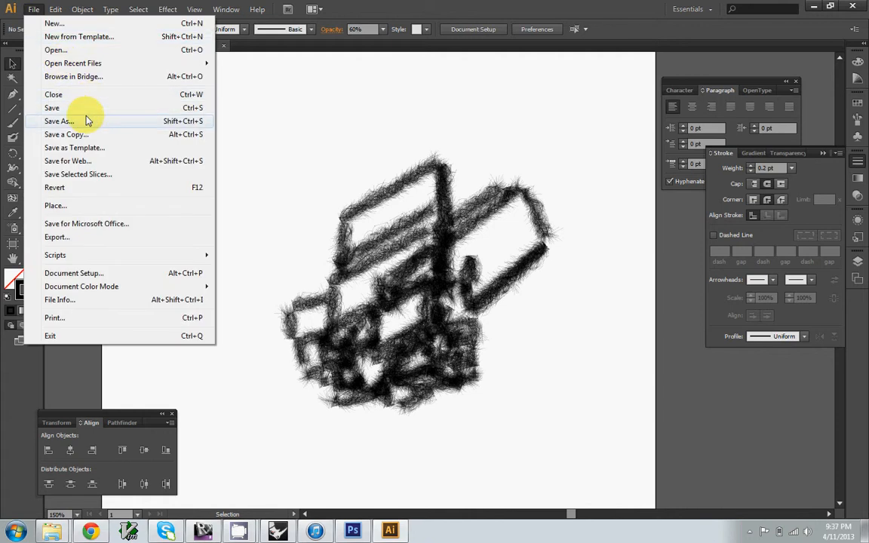
click(87, 119)
key(Left)
key(Left)
key(Left)
key(ctrl+shift+Left)
key(ctrl+shift+Left)
key(ctrl+shift+Left)
key(shift+Right)
key(shift+Right)
key(BackSpace)
key(BackSpace)
text(_illustrated)
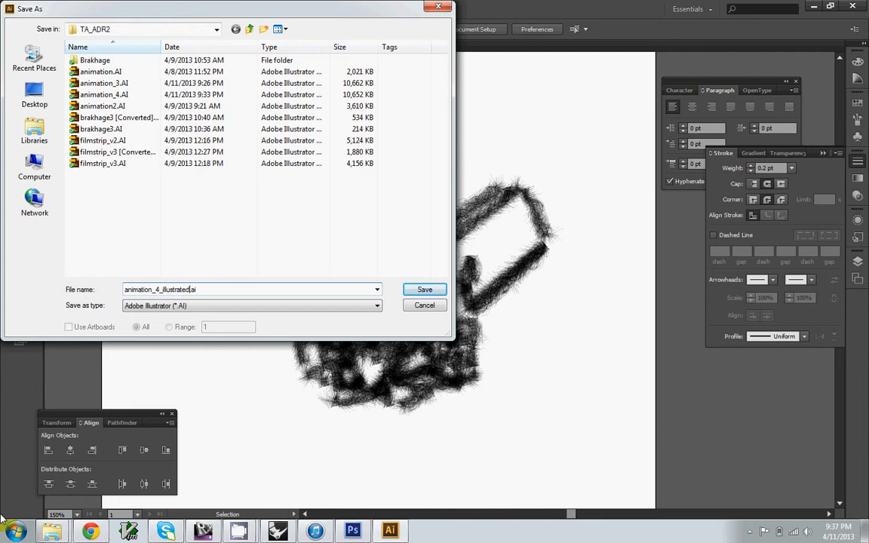
key(Return)
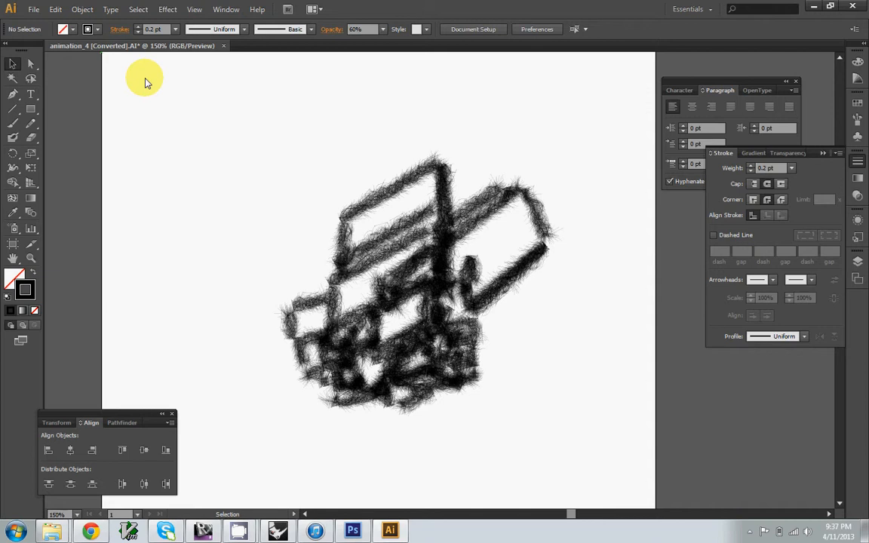
key(ctrl+s)
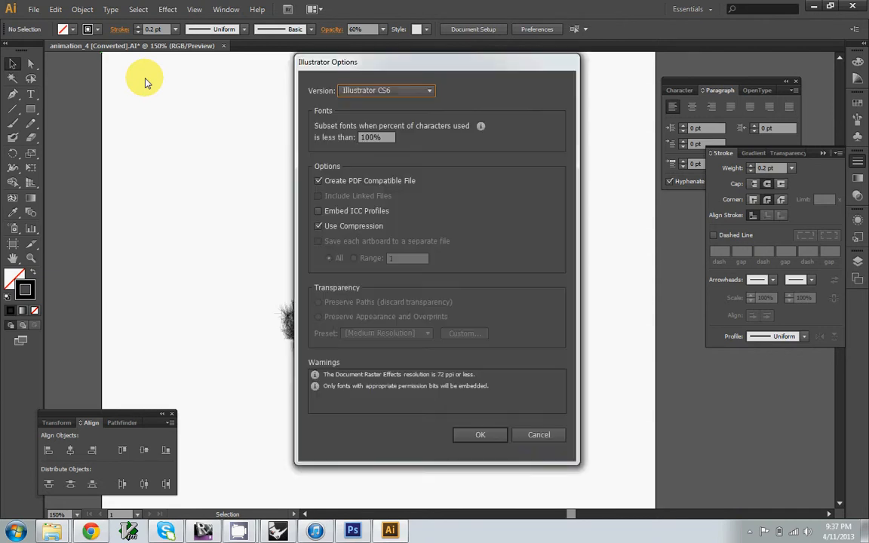
click(483, 435)
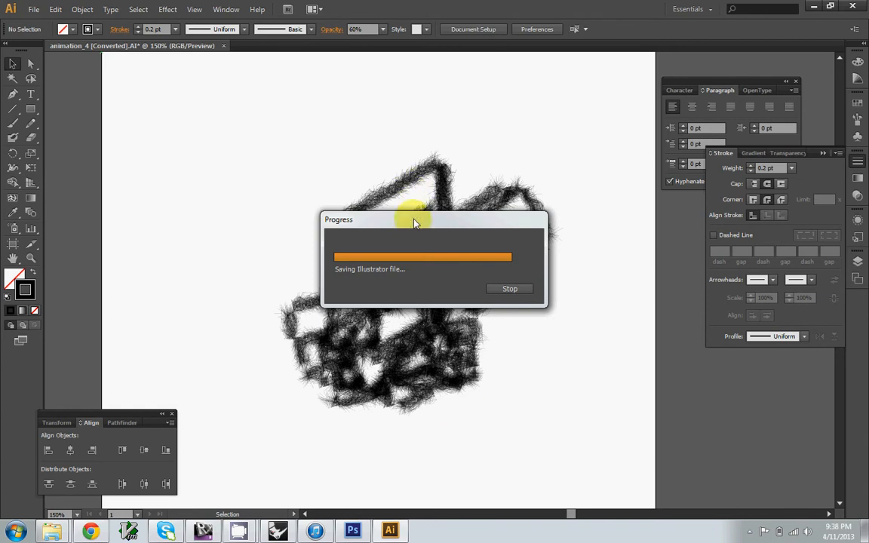
drag(372, 220, 339, 220)
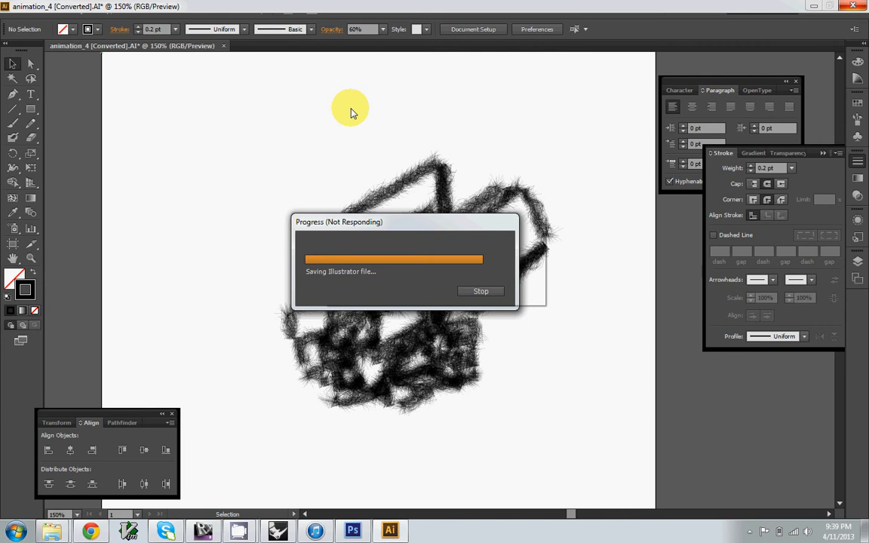
mouse_move(240, 530)
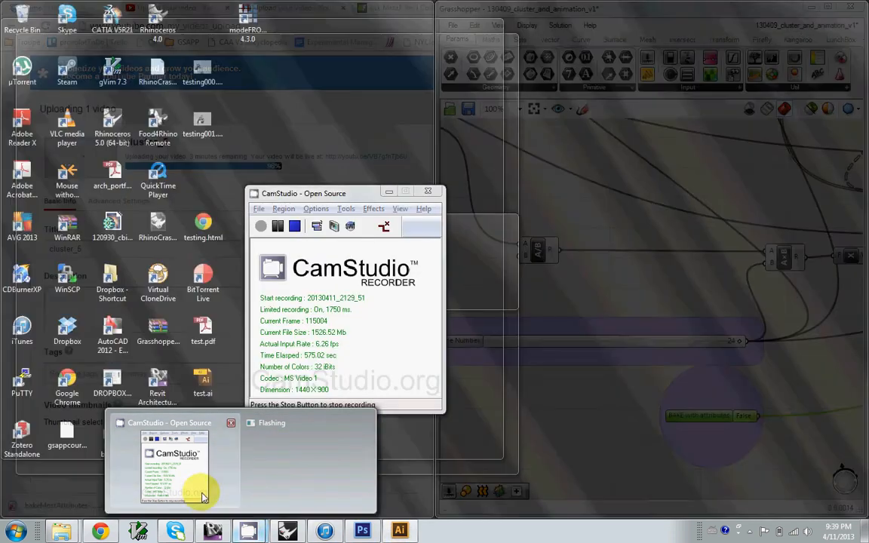
click(194, 483)
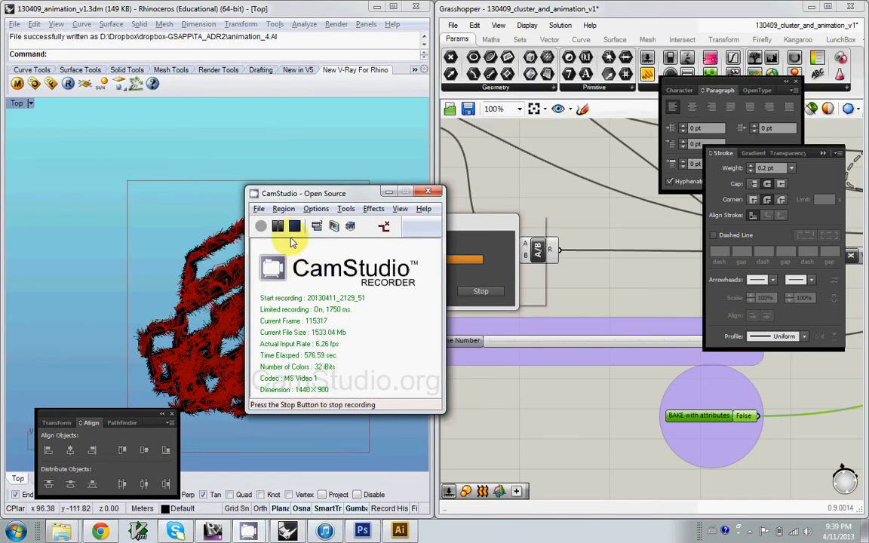